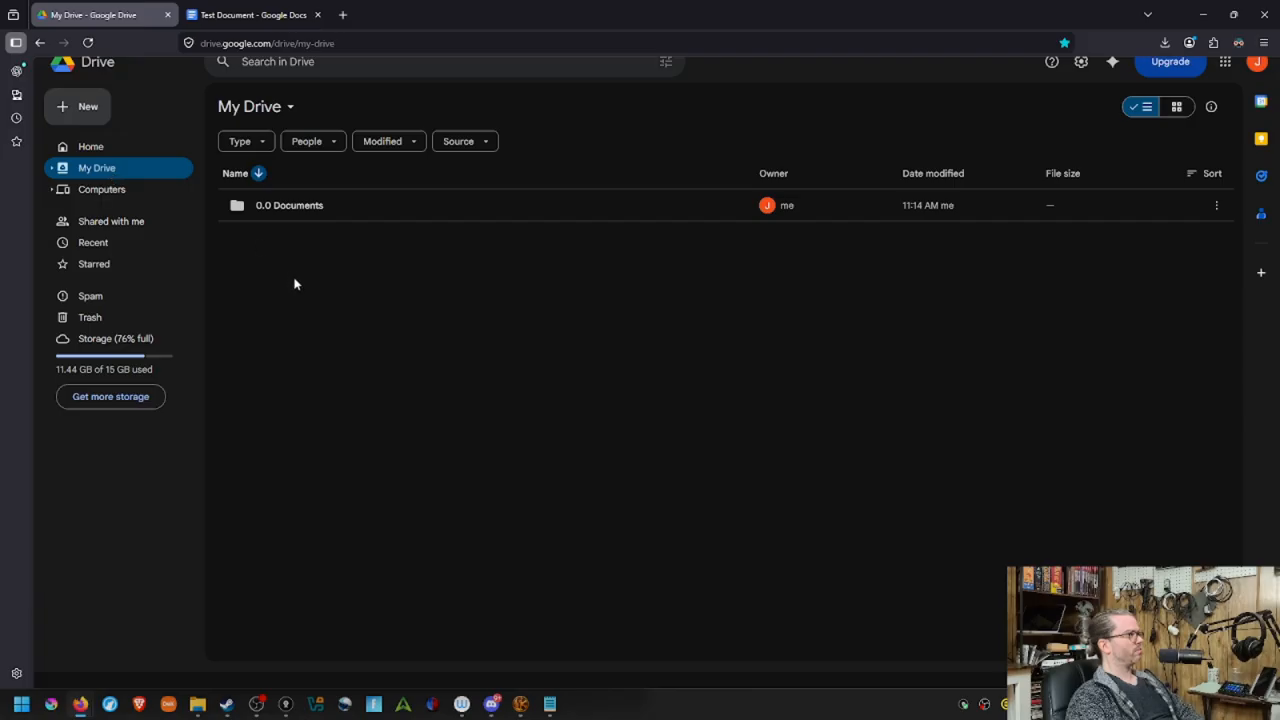
Create a new folder named "Test Folder" in My Drive.
click(87, 108)
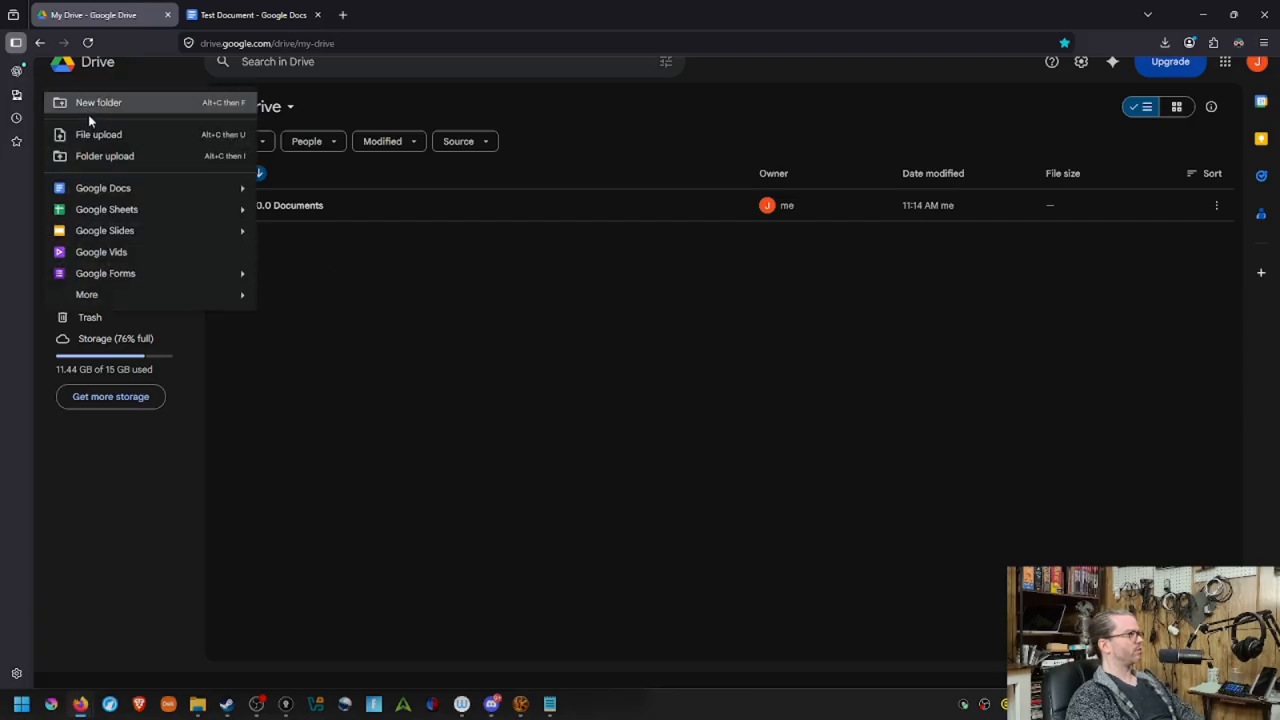
click(90, 107)
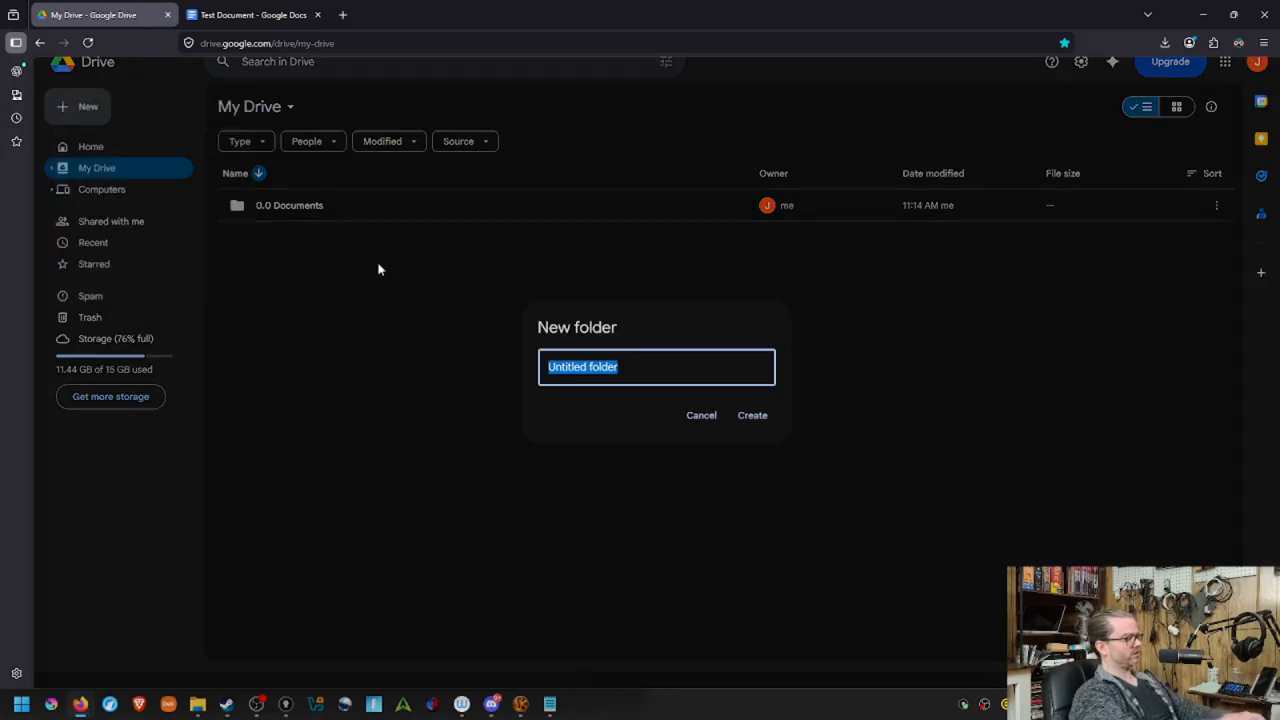
text(Test Folder)
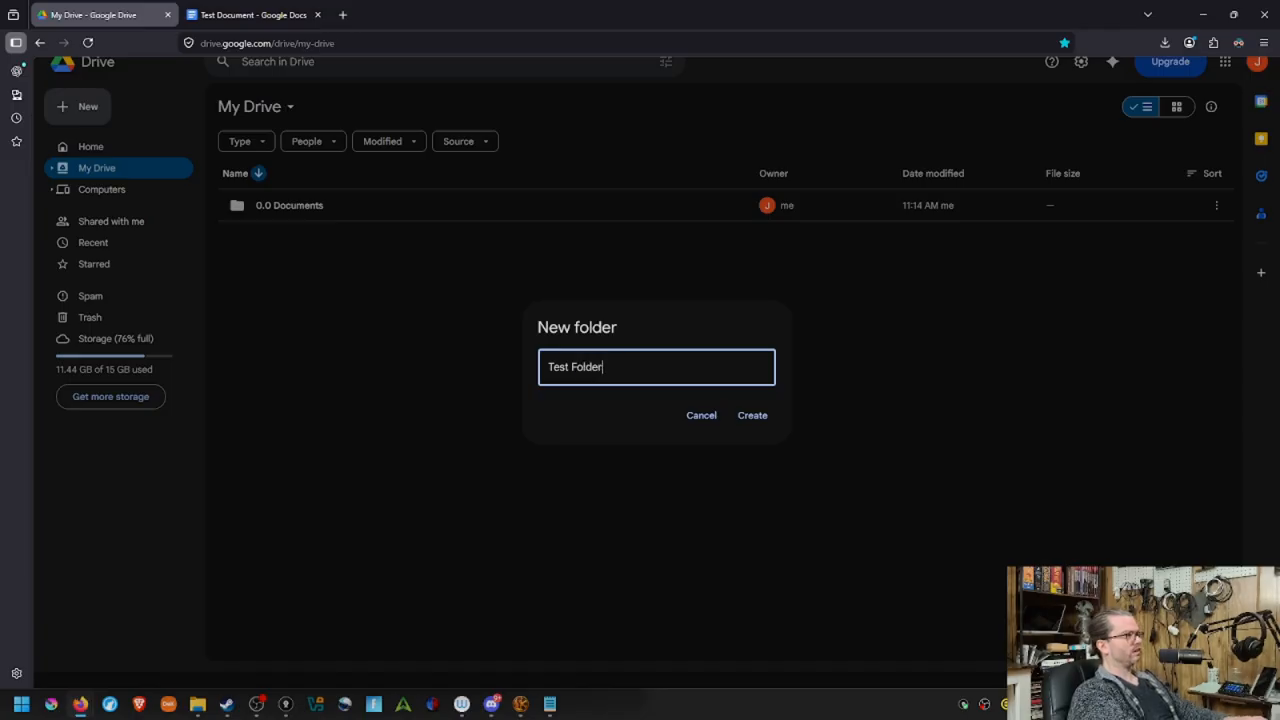
key(Return)
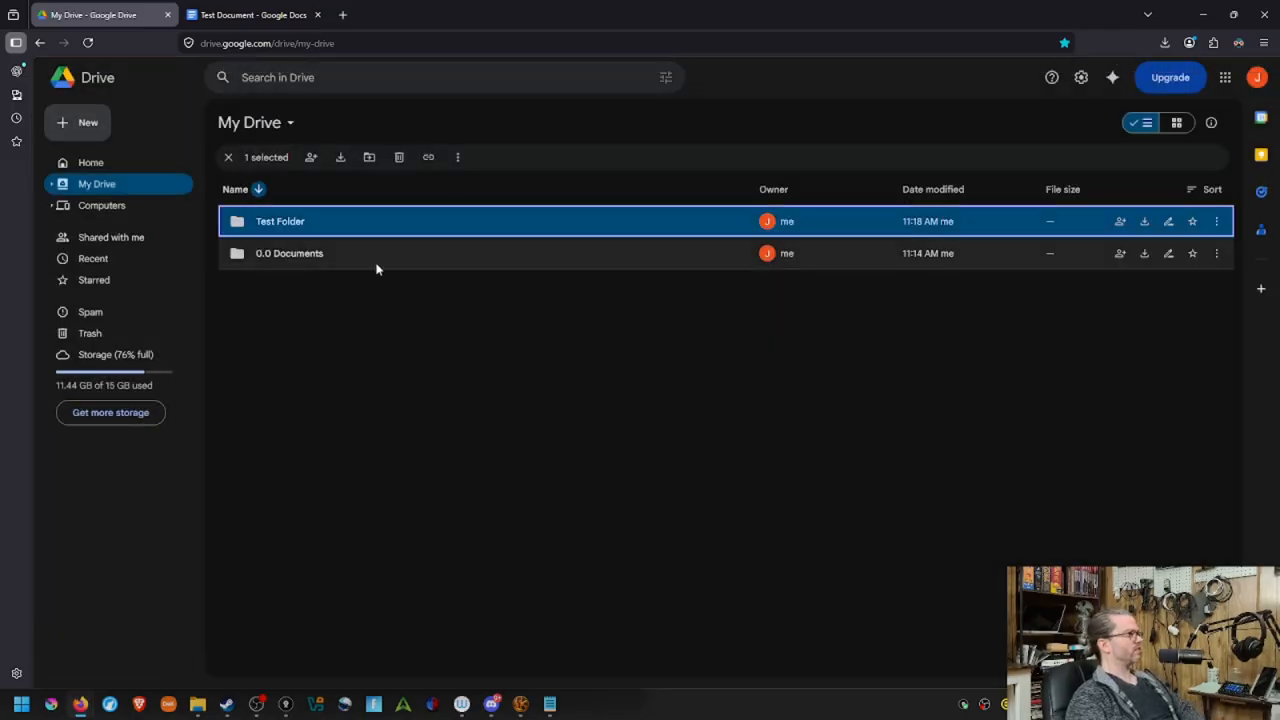
Create a blank Google Docs document, close the old Test Document tab, and name the new document "Test Document".
click(86, 126)
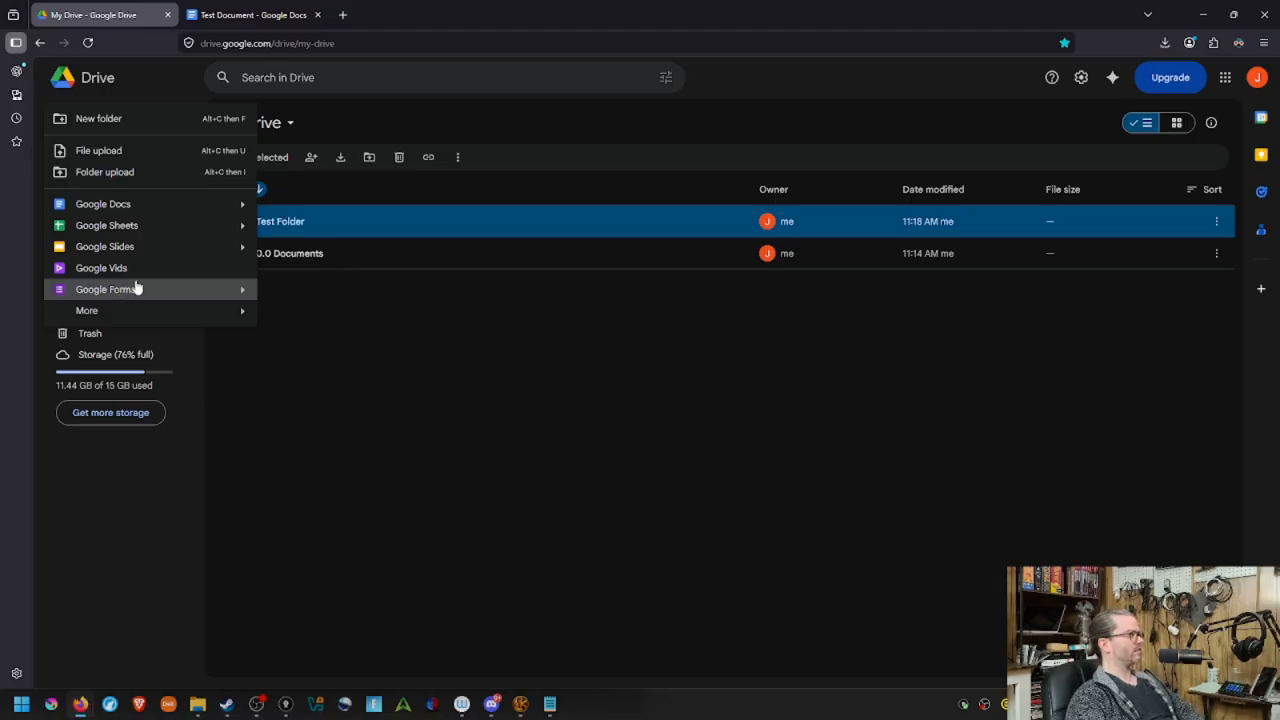
click(143, 210)
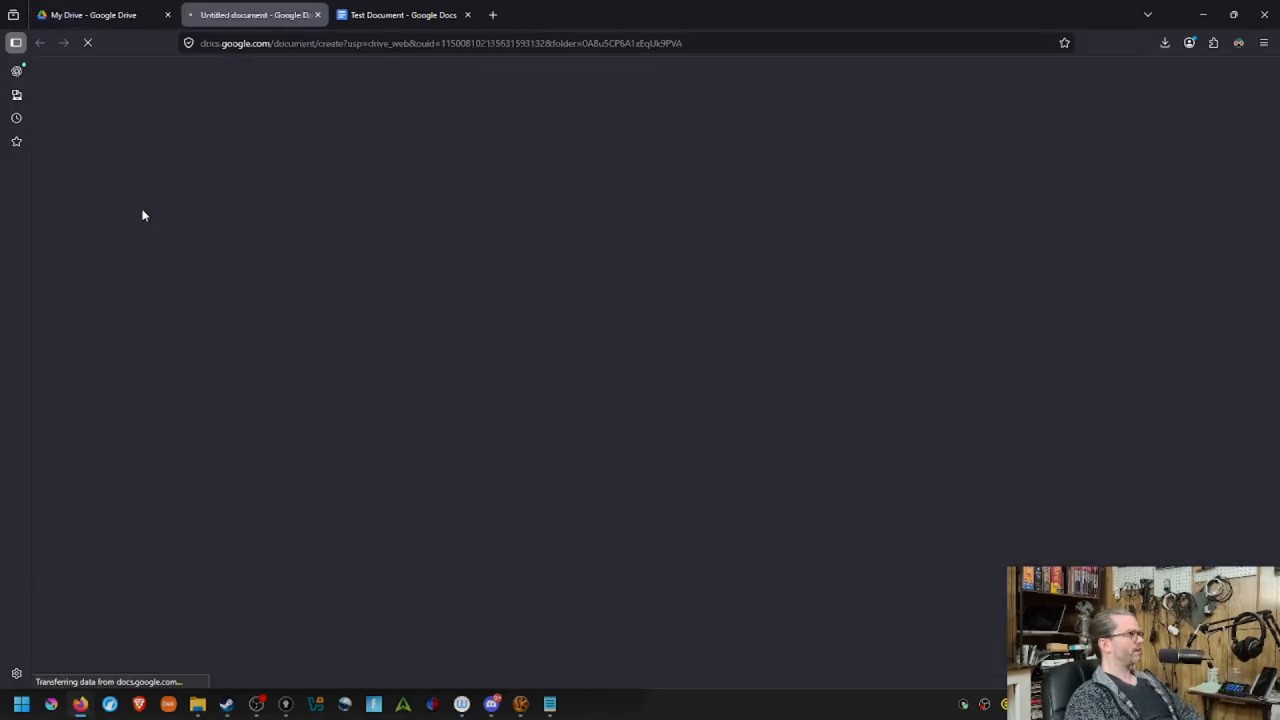
click(467, 14)
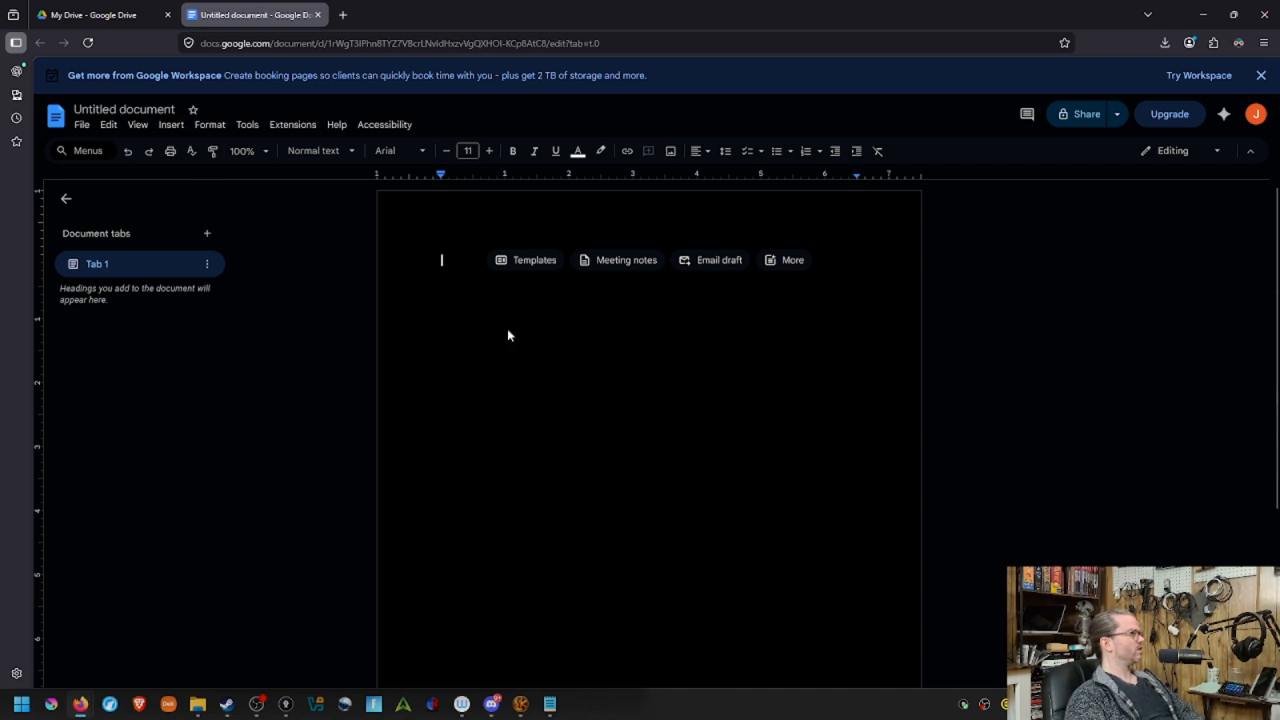
click(177, 109)
text(Test)
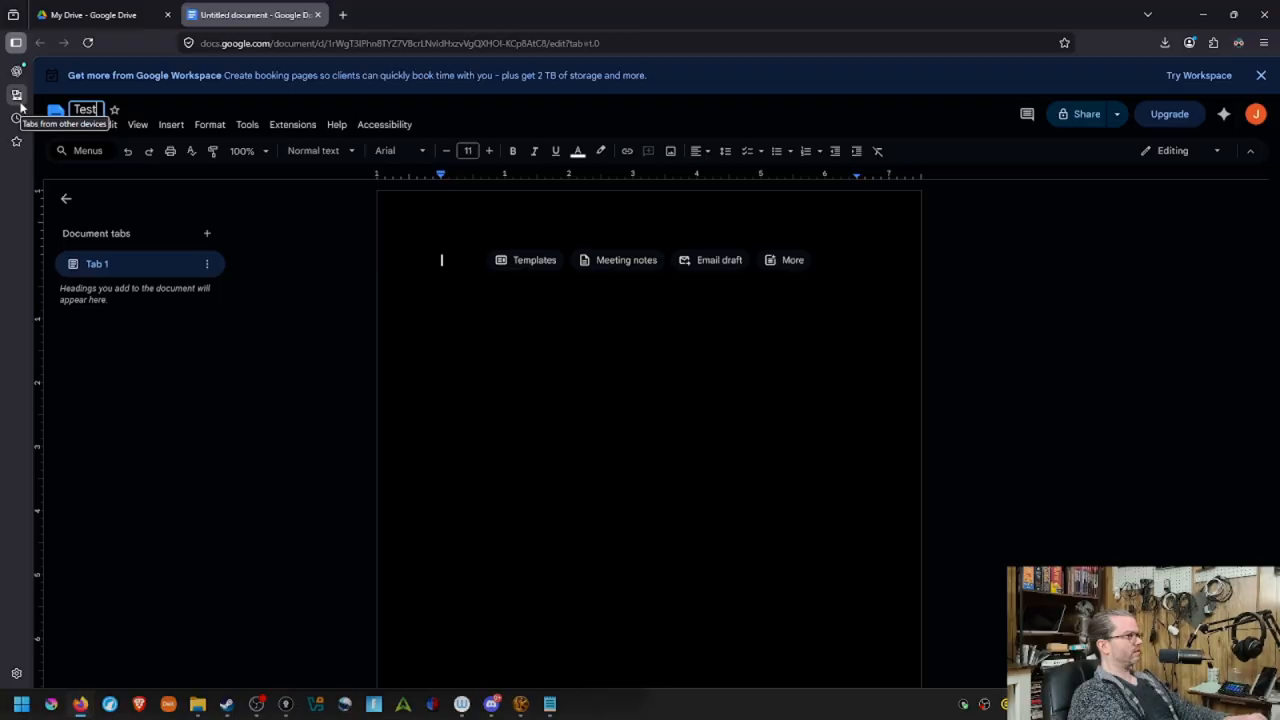
text( Document)
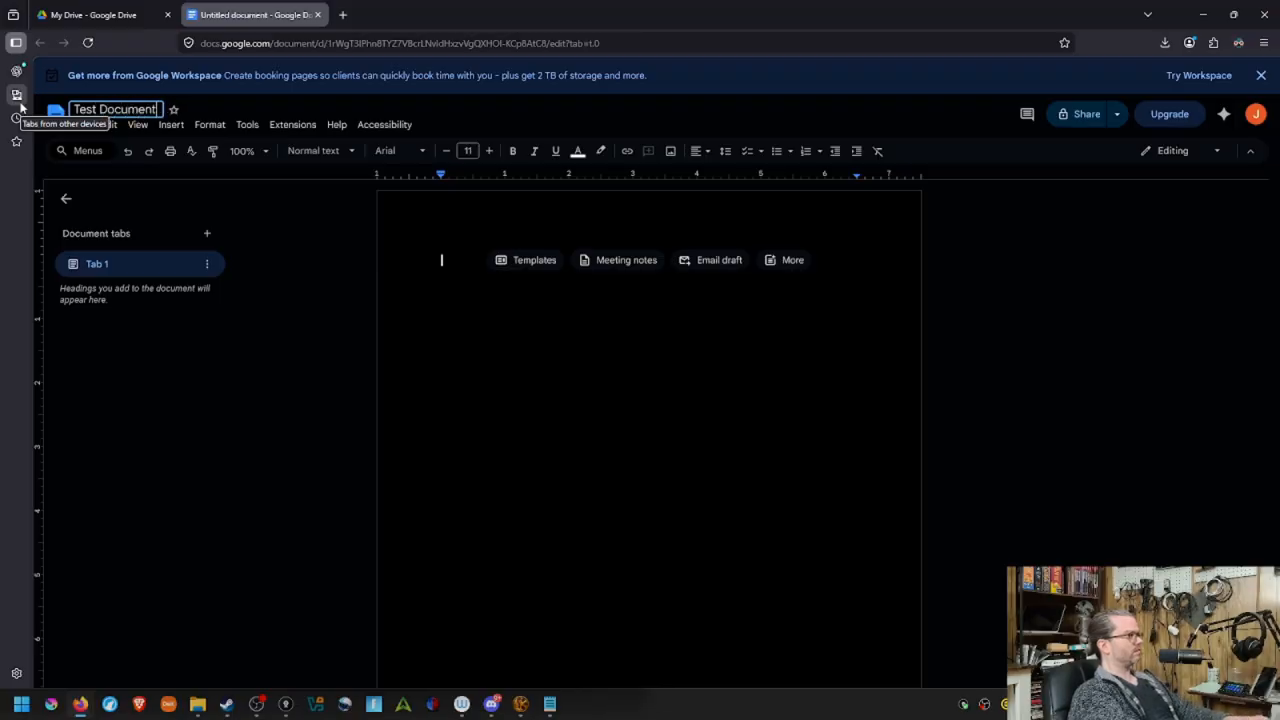
key(Return)
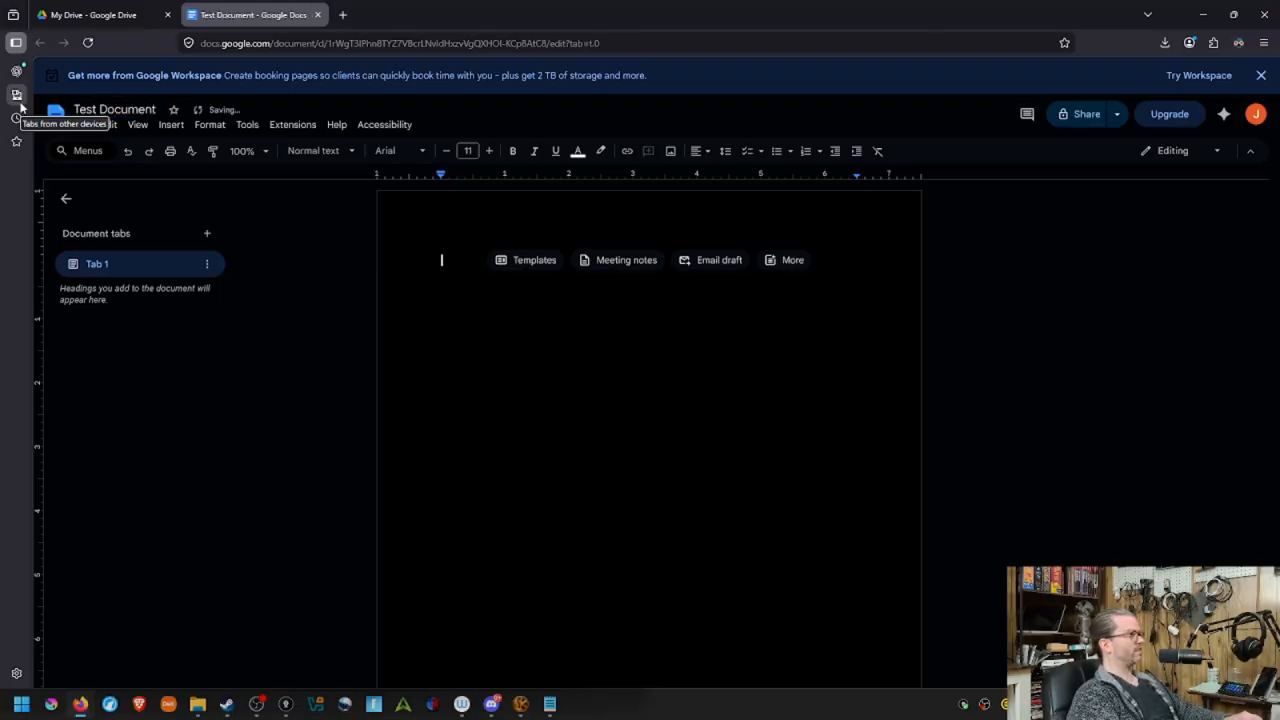
Check the My Drive file list for Test Document and view the file's available actions.
click(95, 14)
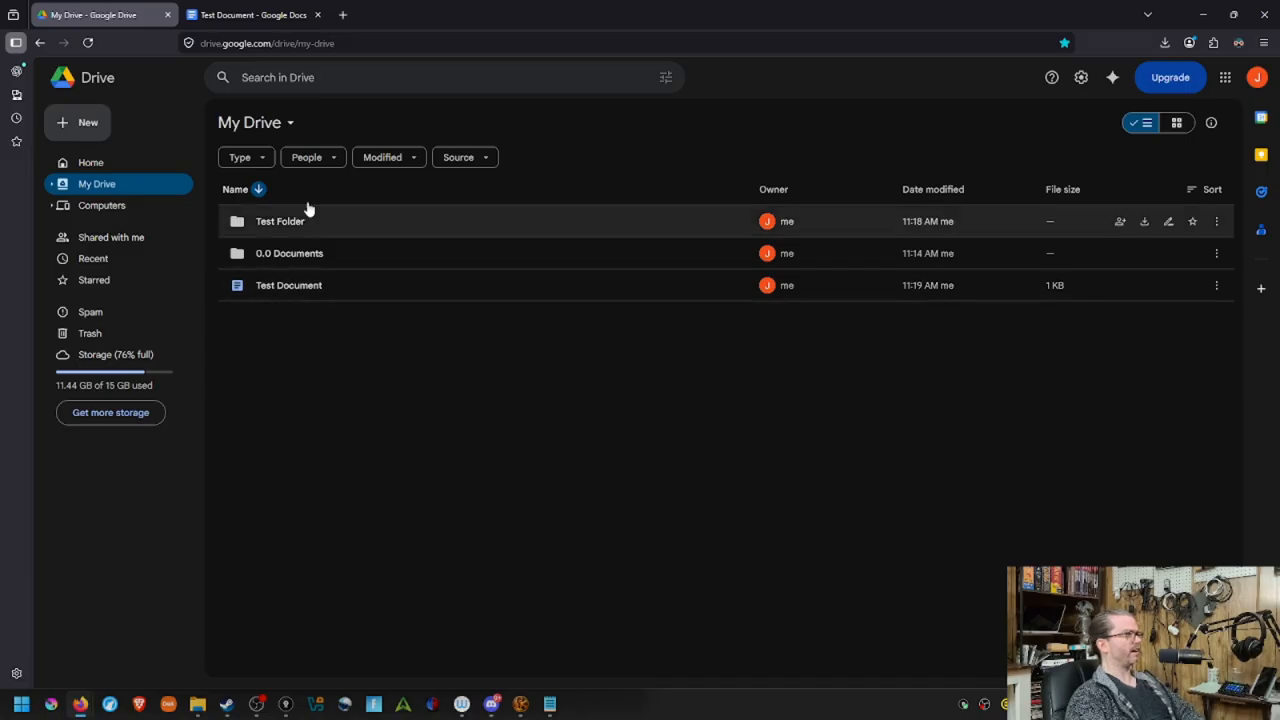
click(1218, 287)
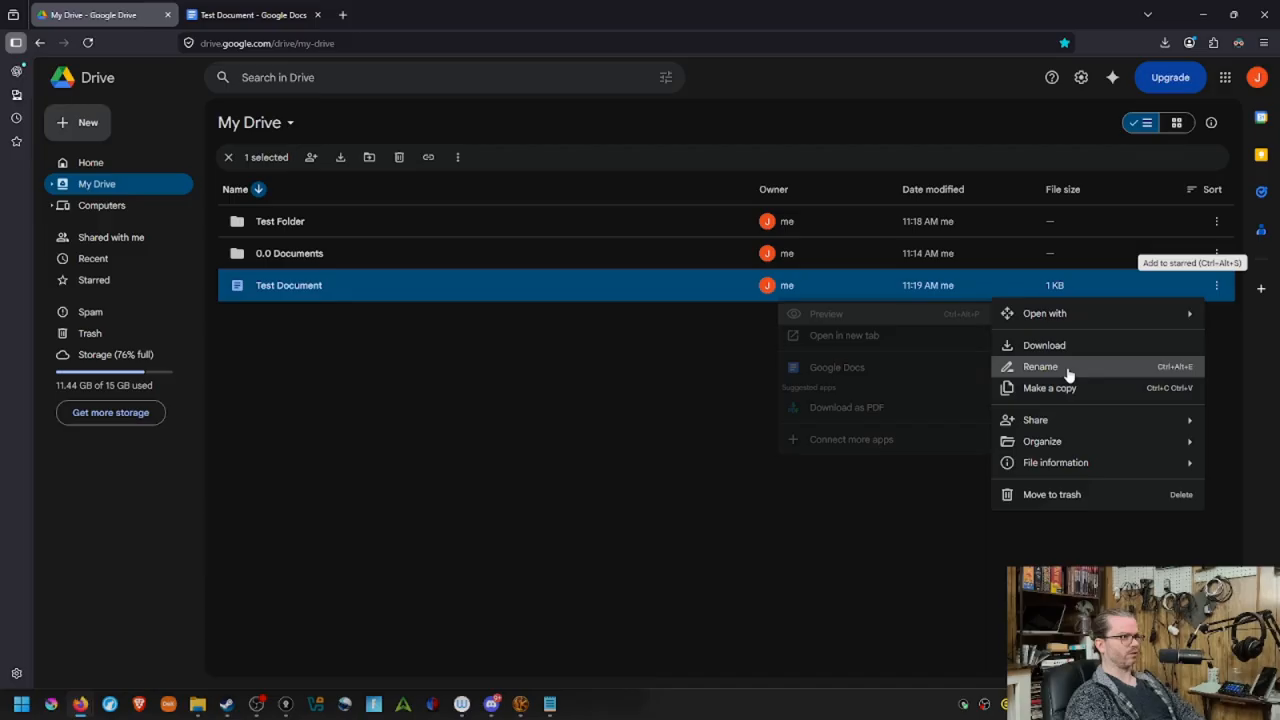
click(565, 414)
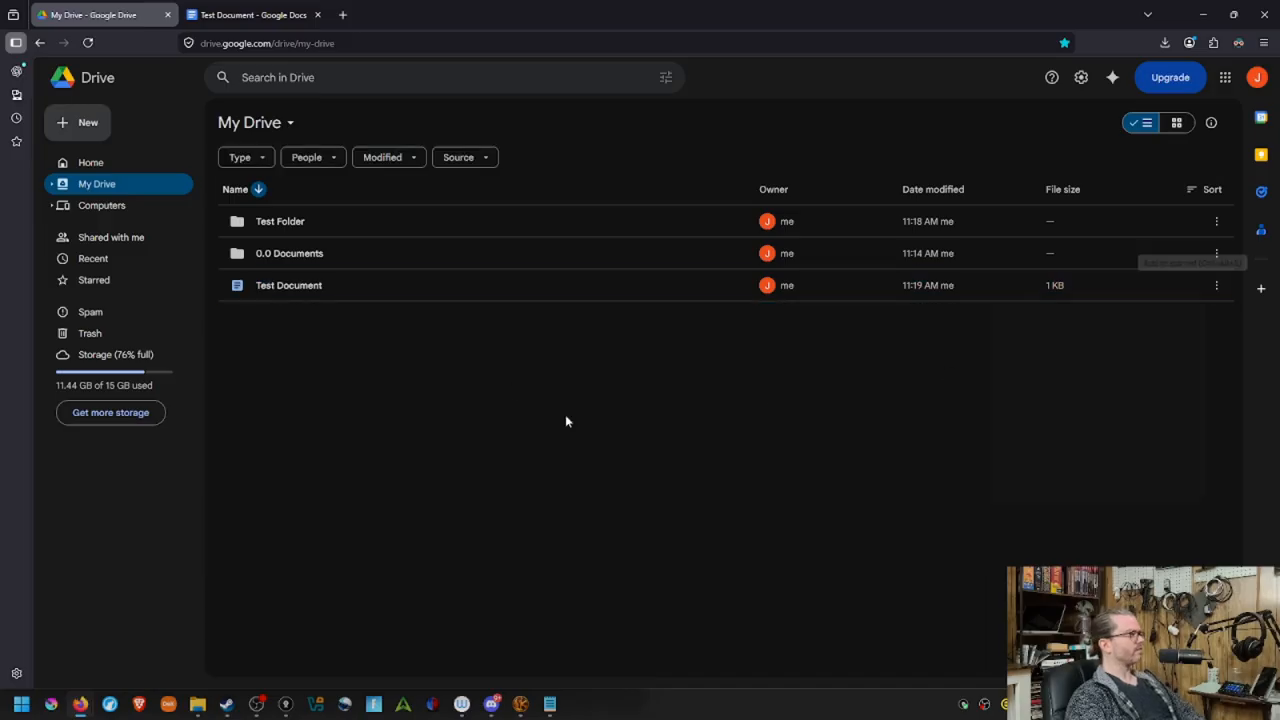
Add the text "Header Title" to the page header of Test Document and return to the body.
click(271, 15)
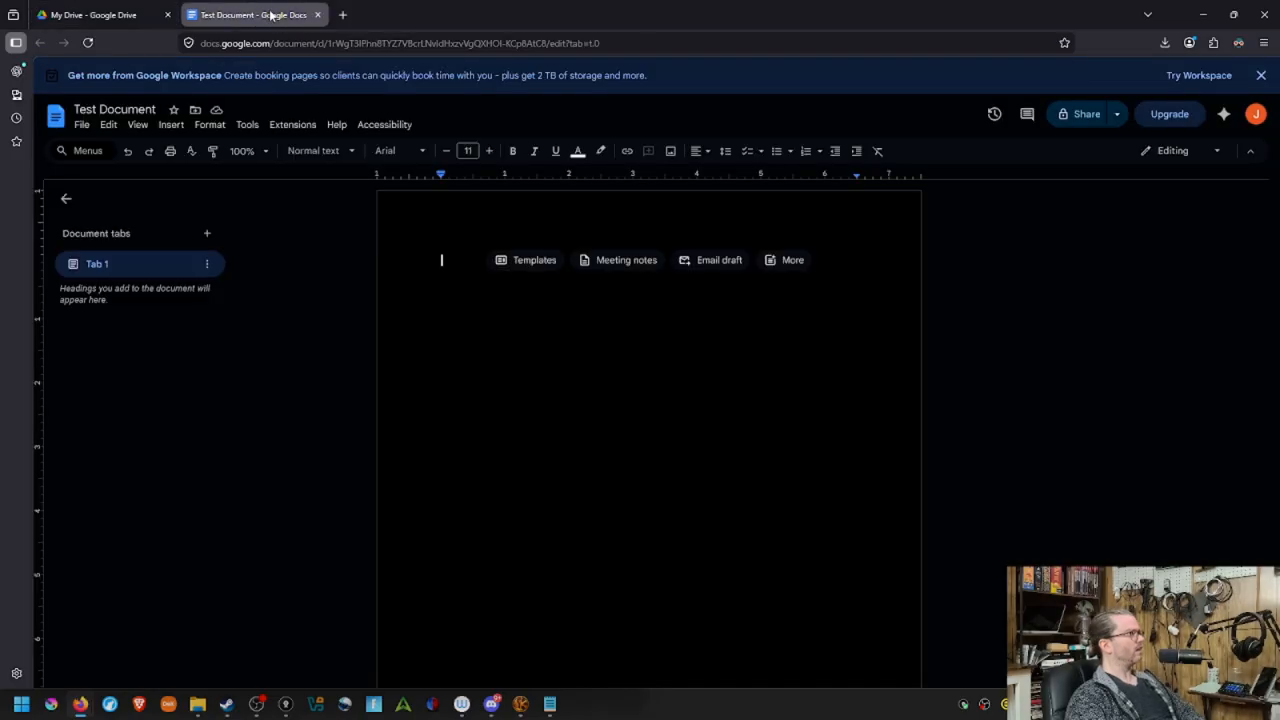
double_click(545, 221)
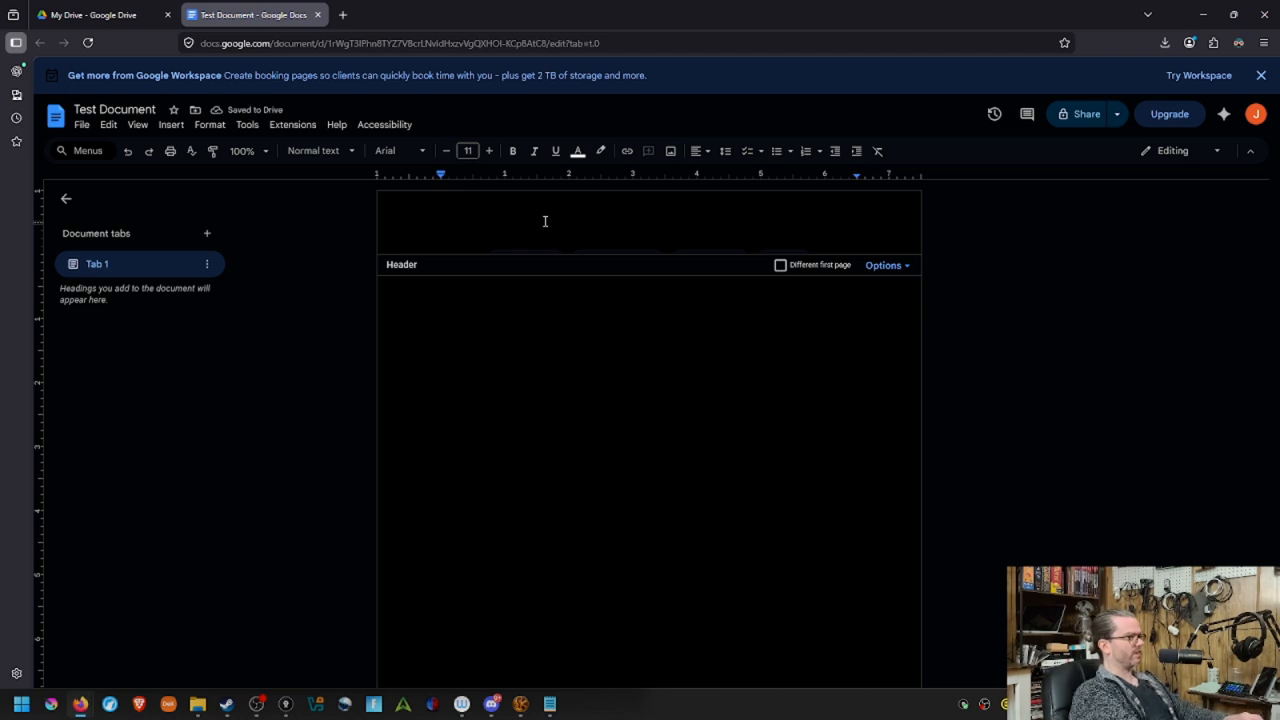
text(Header Ti)
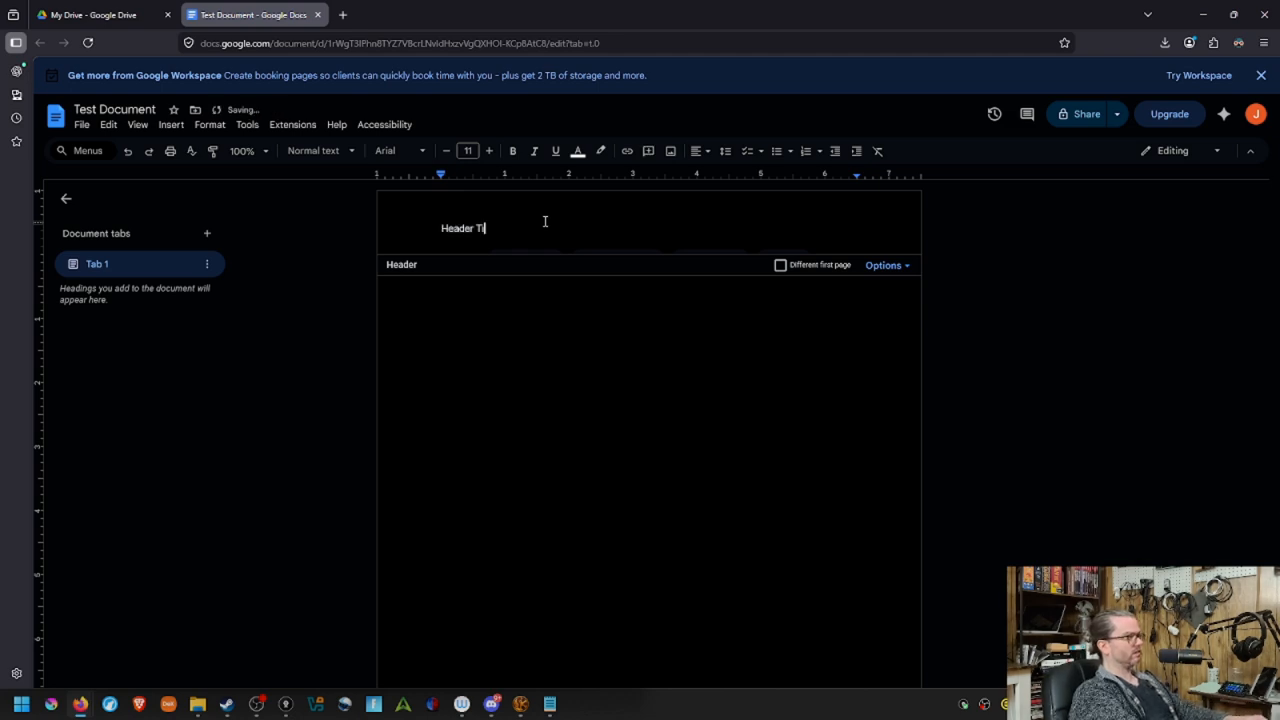
text(tle)
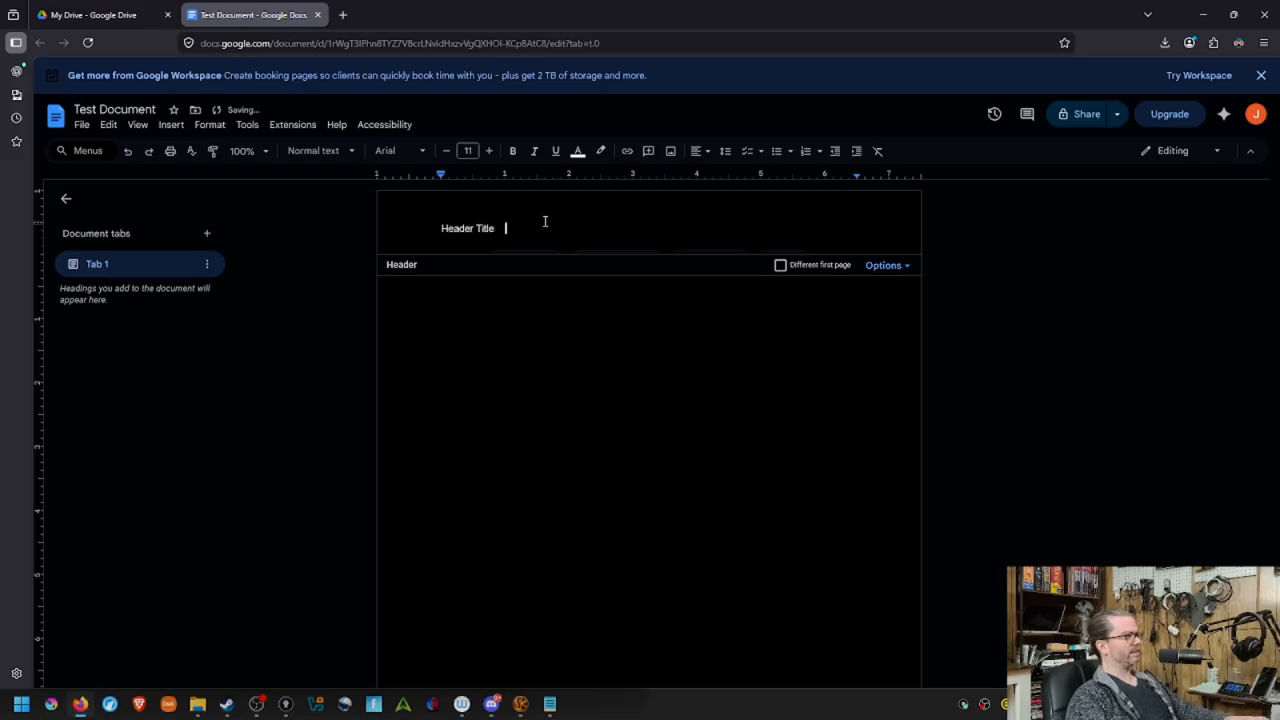
click(566, 365)
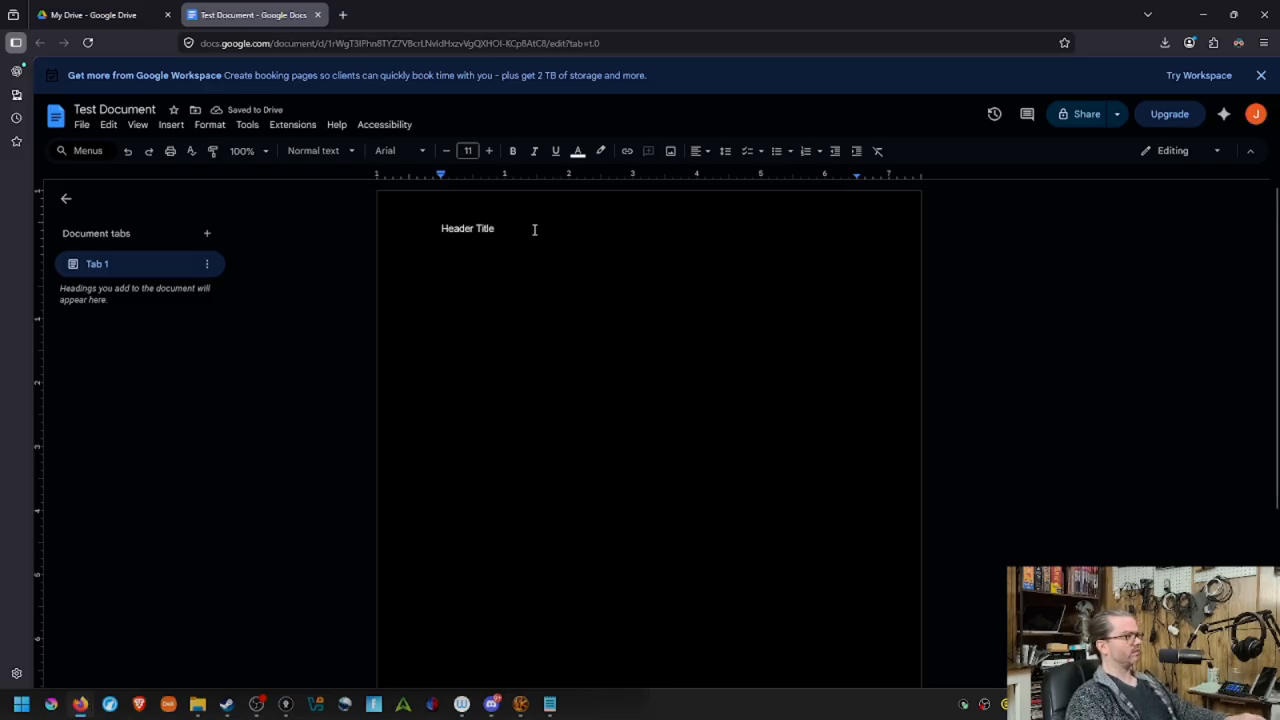
double_click(588, 228)
click(592, 368)
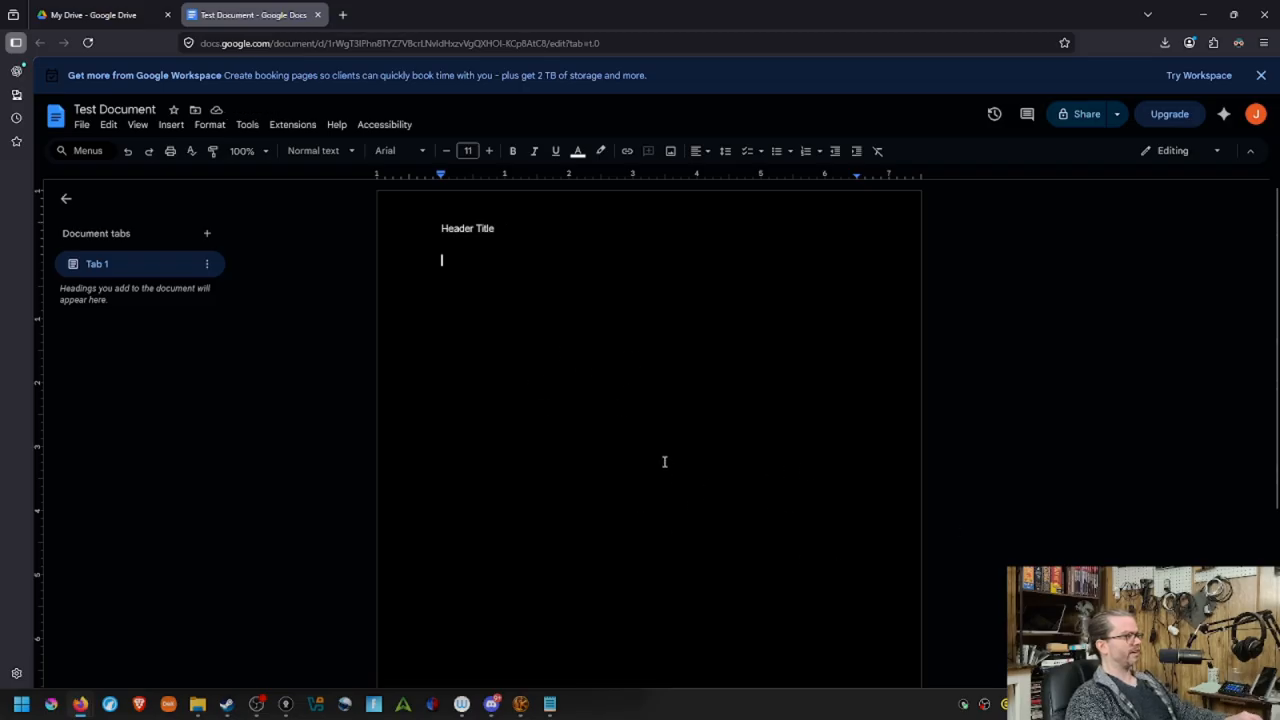
Enter three body lines of filler text, "Jfiewofjeiwofjwie", "Jfieowfjeiw" and "Fjeiwofjwofjew", followed by a blank line.
text(jfiewofjeiwofjwie)
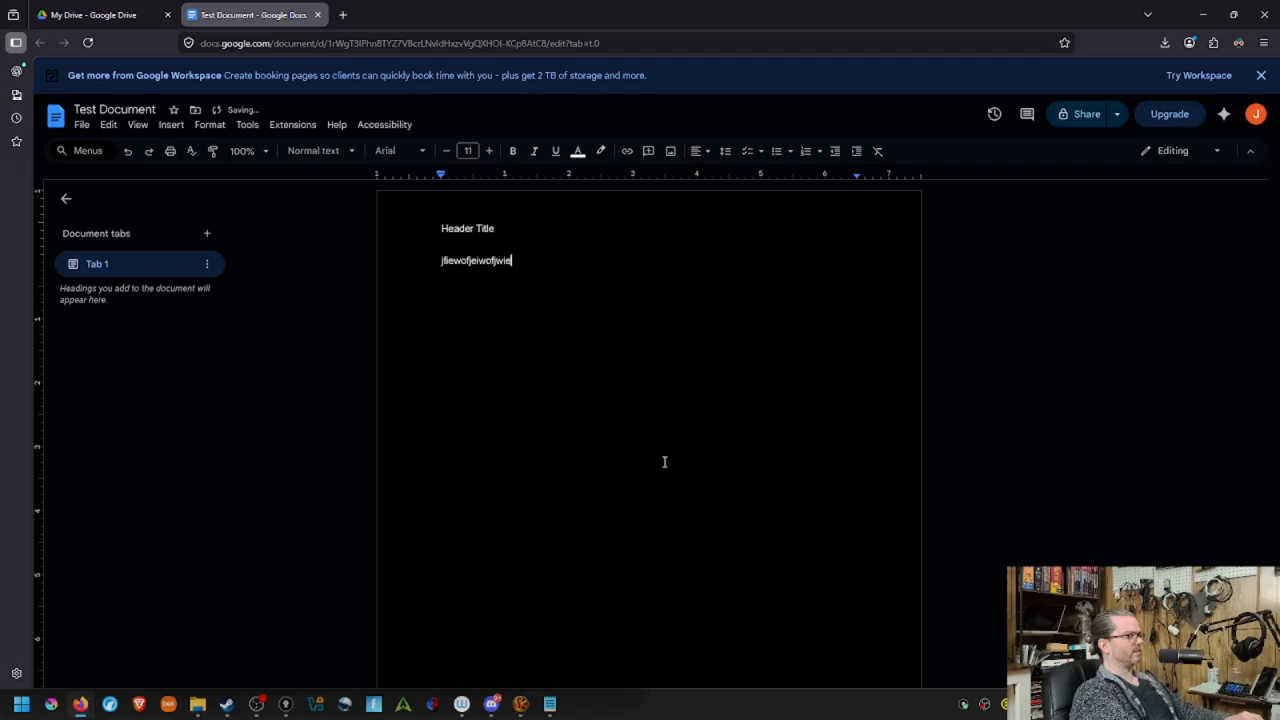
key(Return)
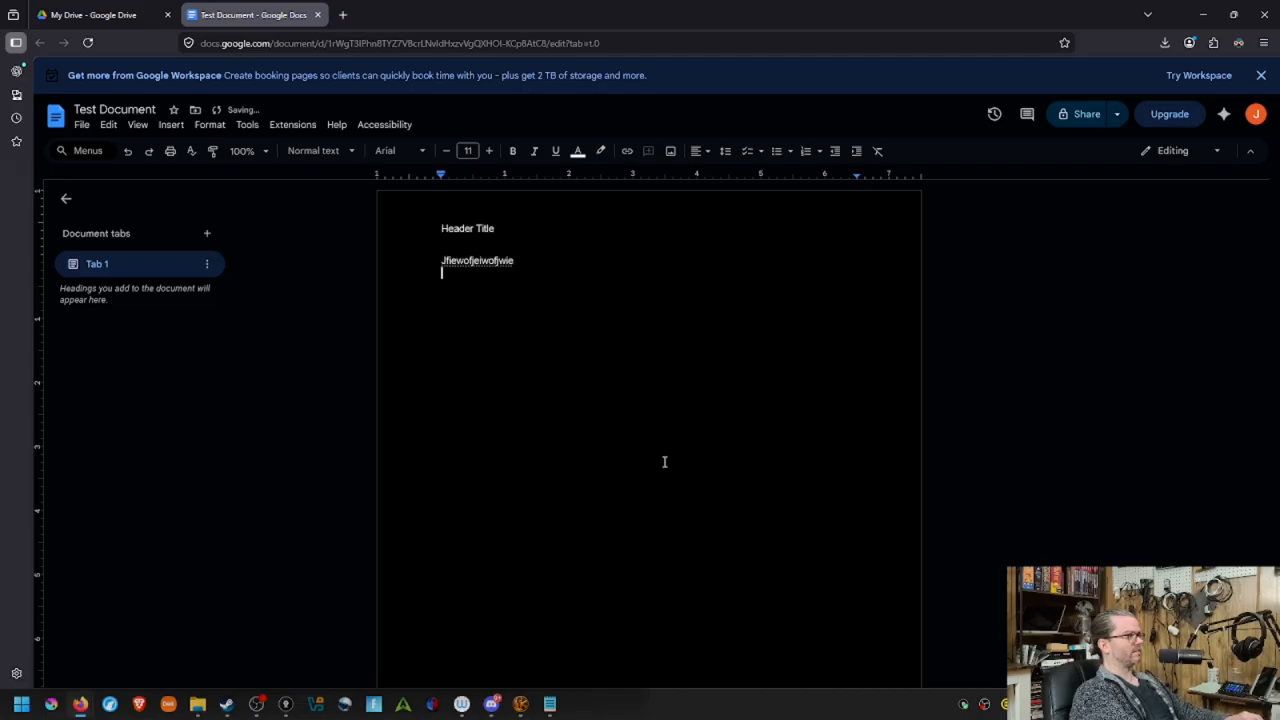
text(jfieowfjeiw)
key(Return)
text(fjeiwofjiwofjew)
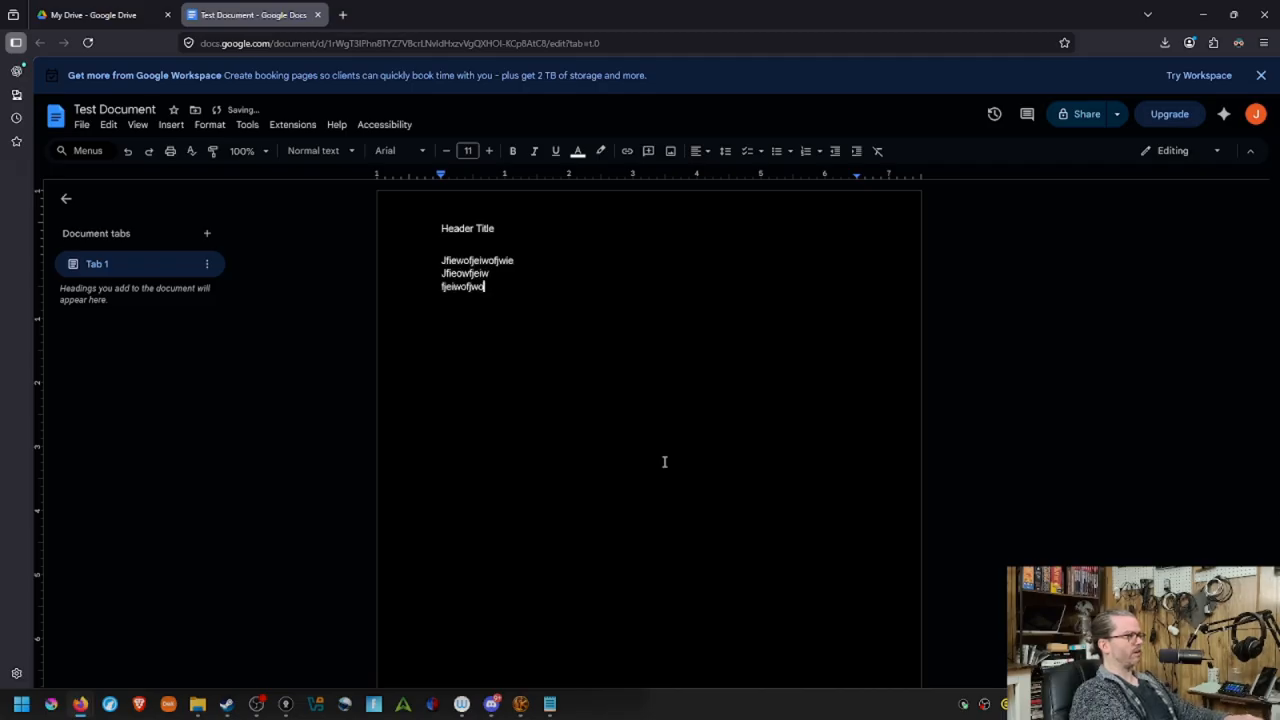
key(Return)
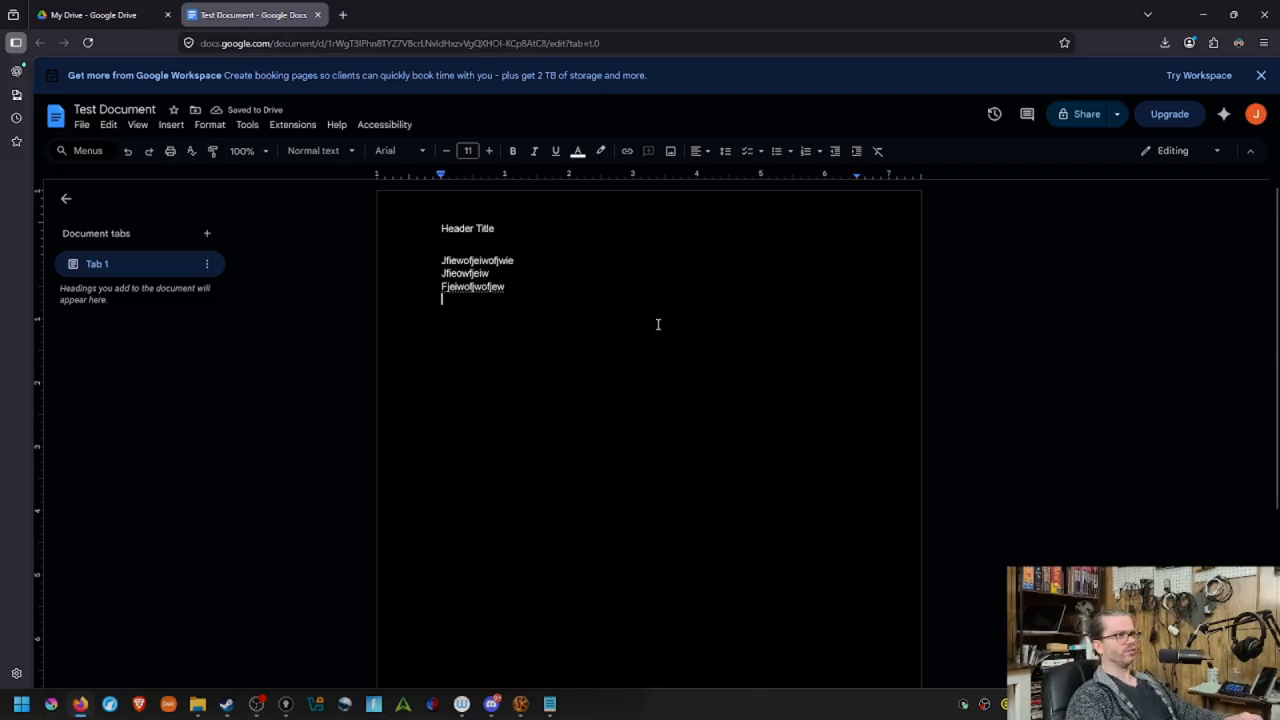
key(Return)
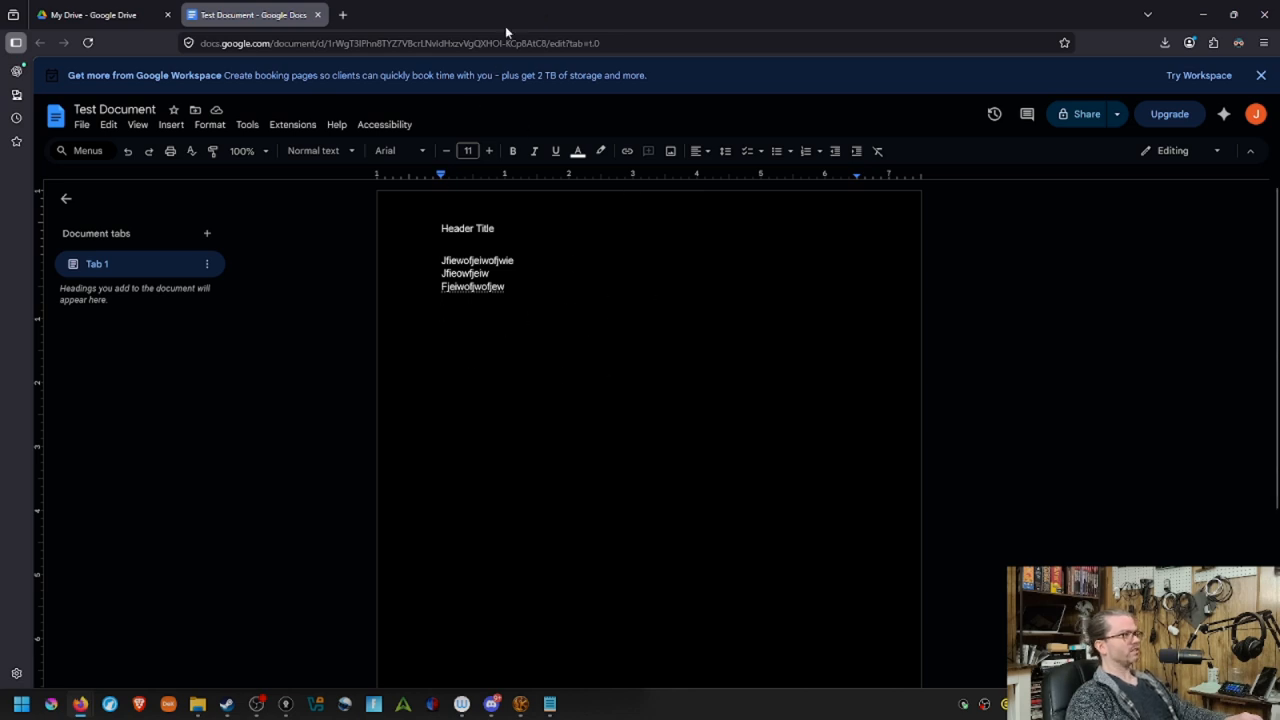
Arrange the document's browser window side by side with the Downloads folder window and collapse the document tabs outline.
drag(505, 26, 1276, 312)
drag(1072, 20, 779, 80)
drag(676, 85, 1279, 295)
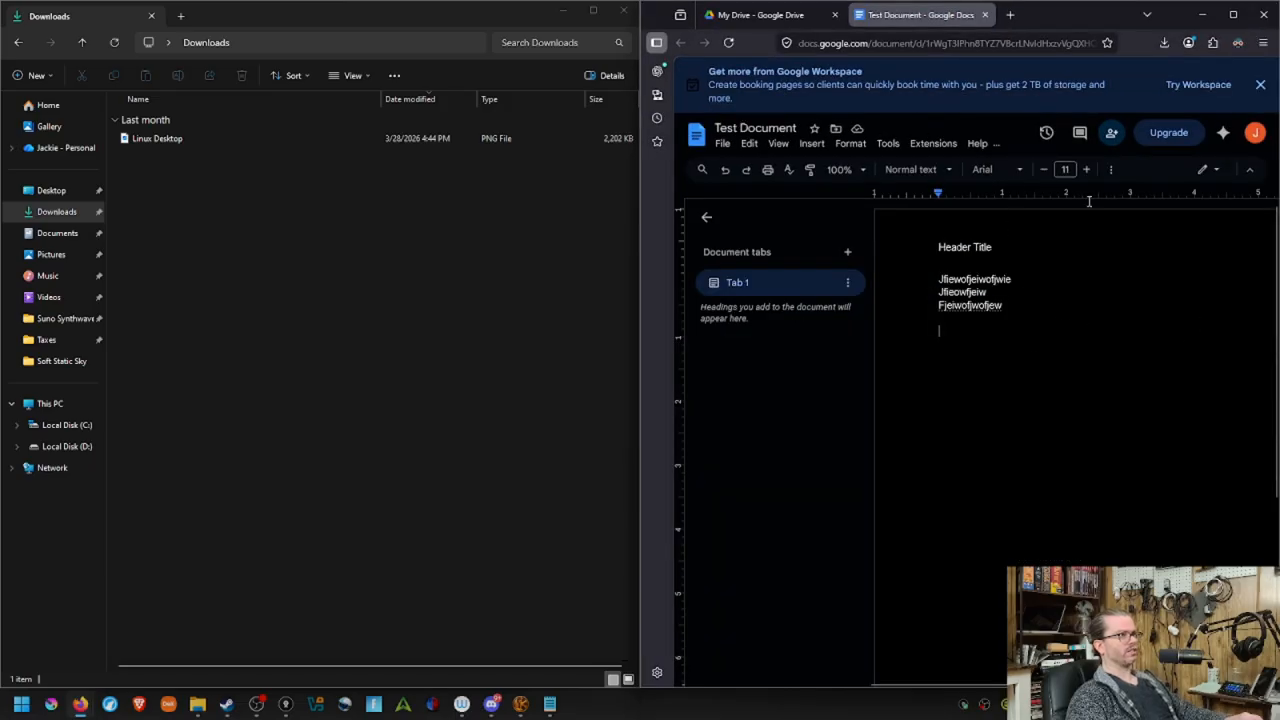
click(706, 217)
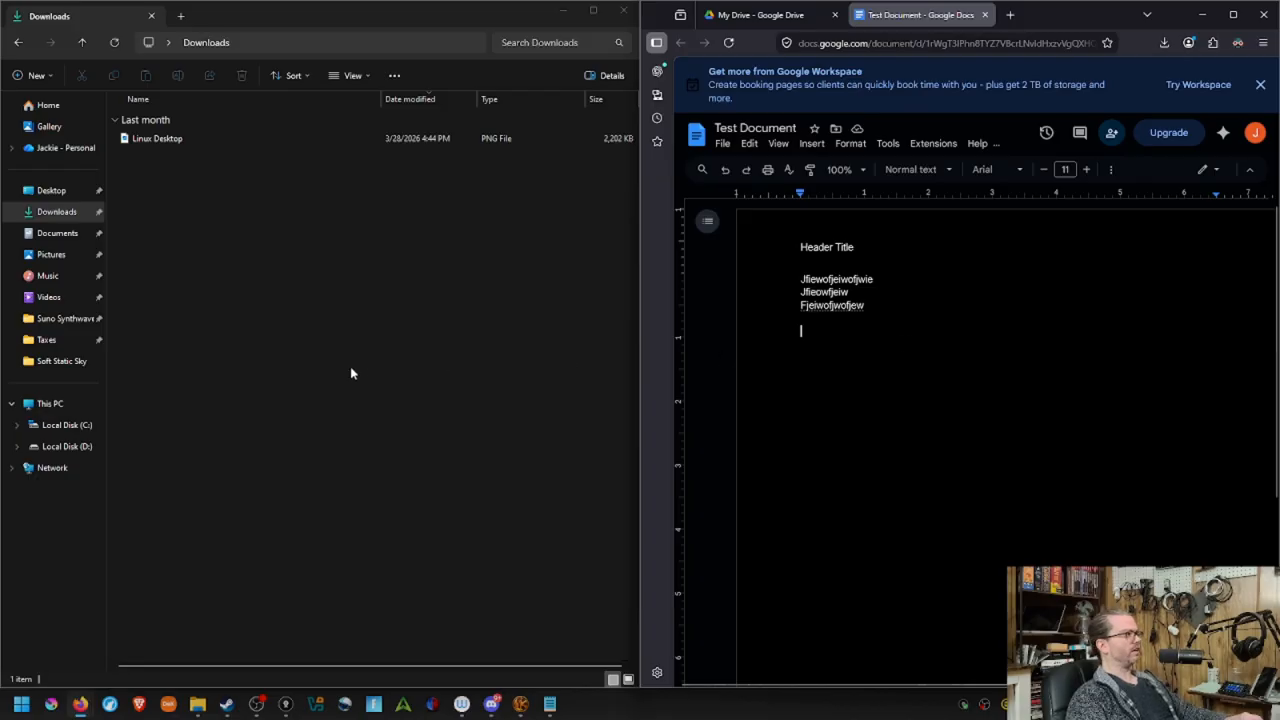
mouse_move(202, 706)
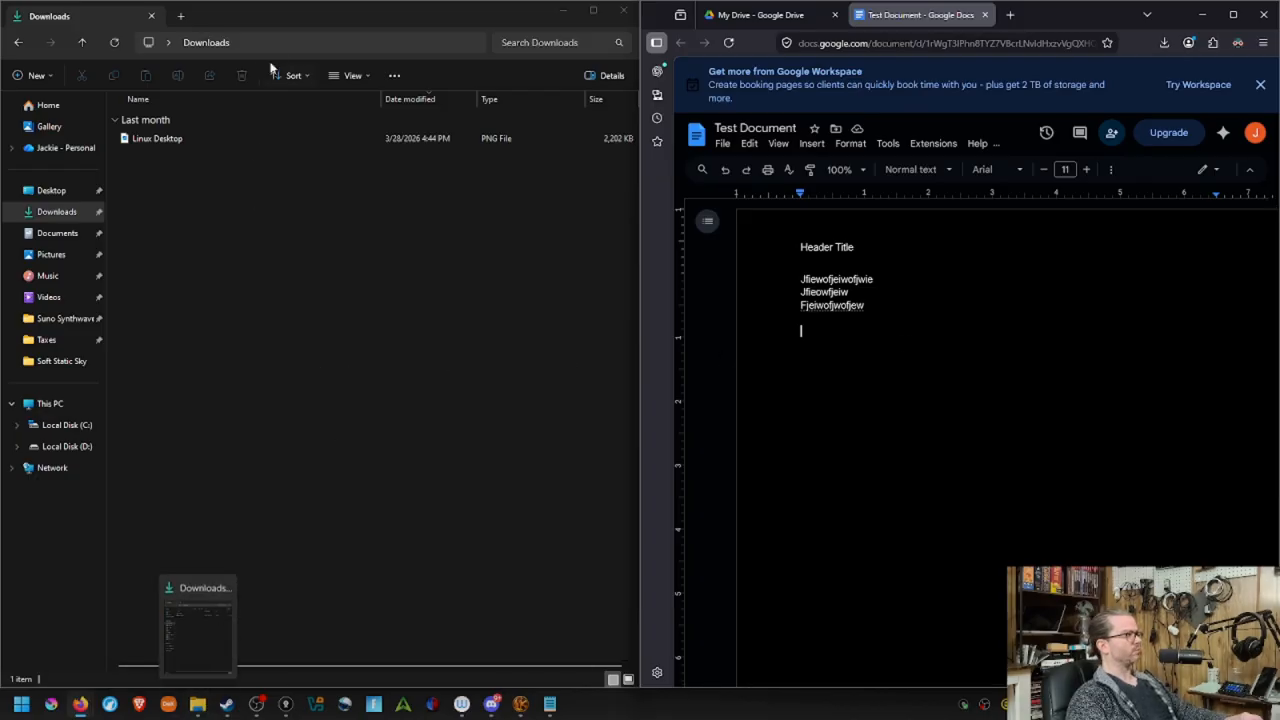
drag(251, 20, 2, 374)
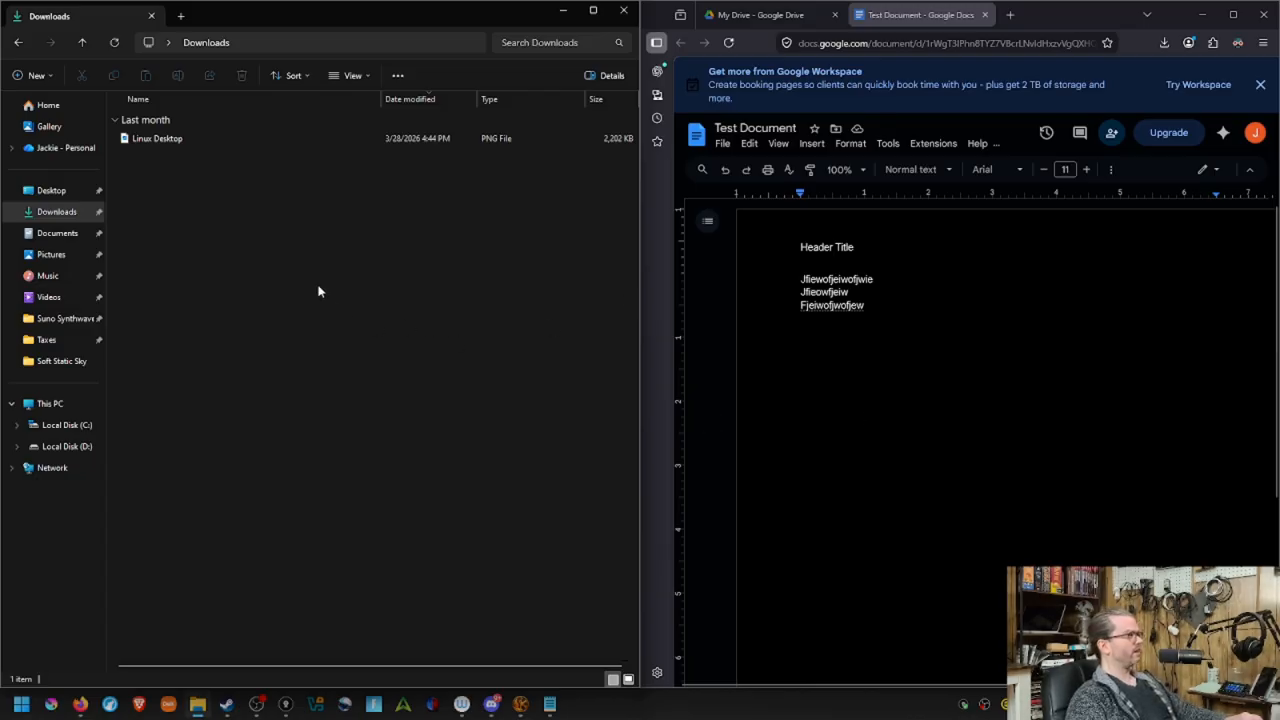
Create a new text document with the default name in Downloads and open it in Notepad, keeping the unsaved changes.
right_click(287, 288)
key(Escape)
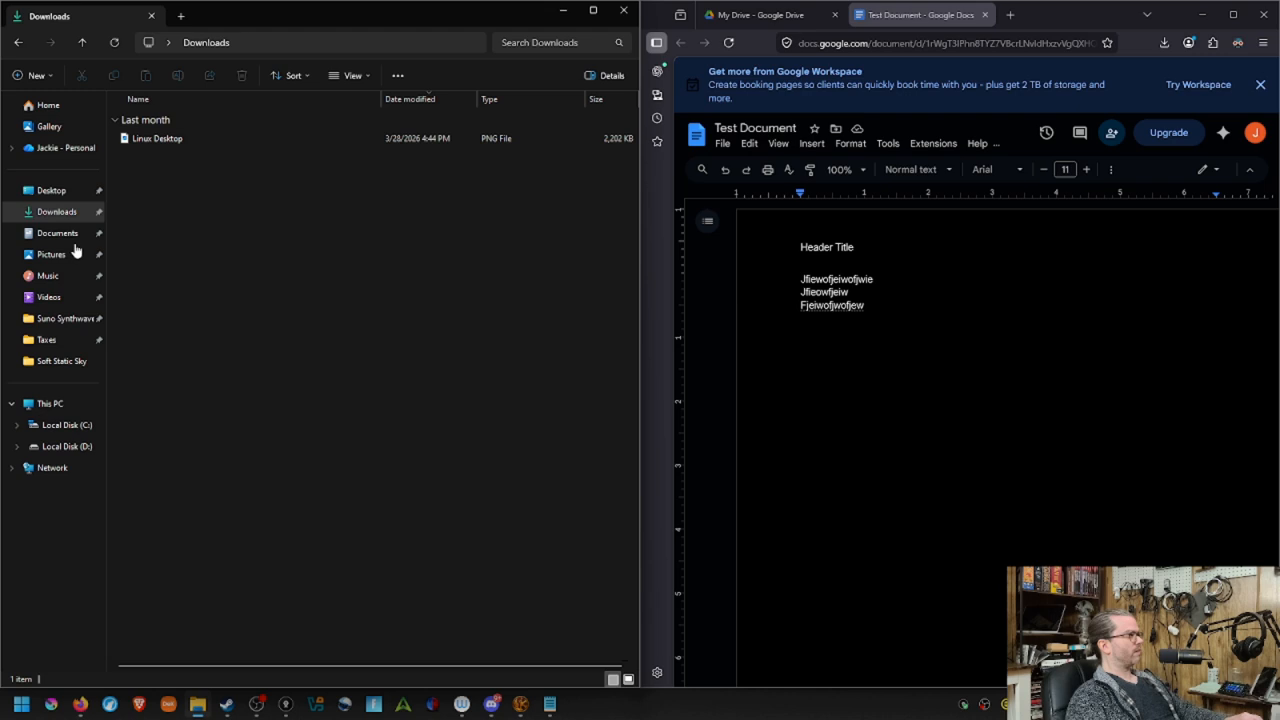
click(46, 75)
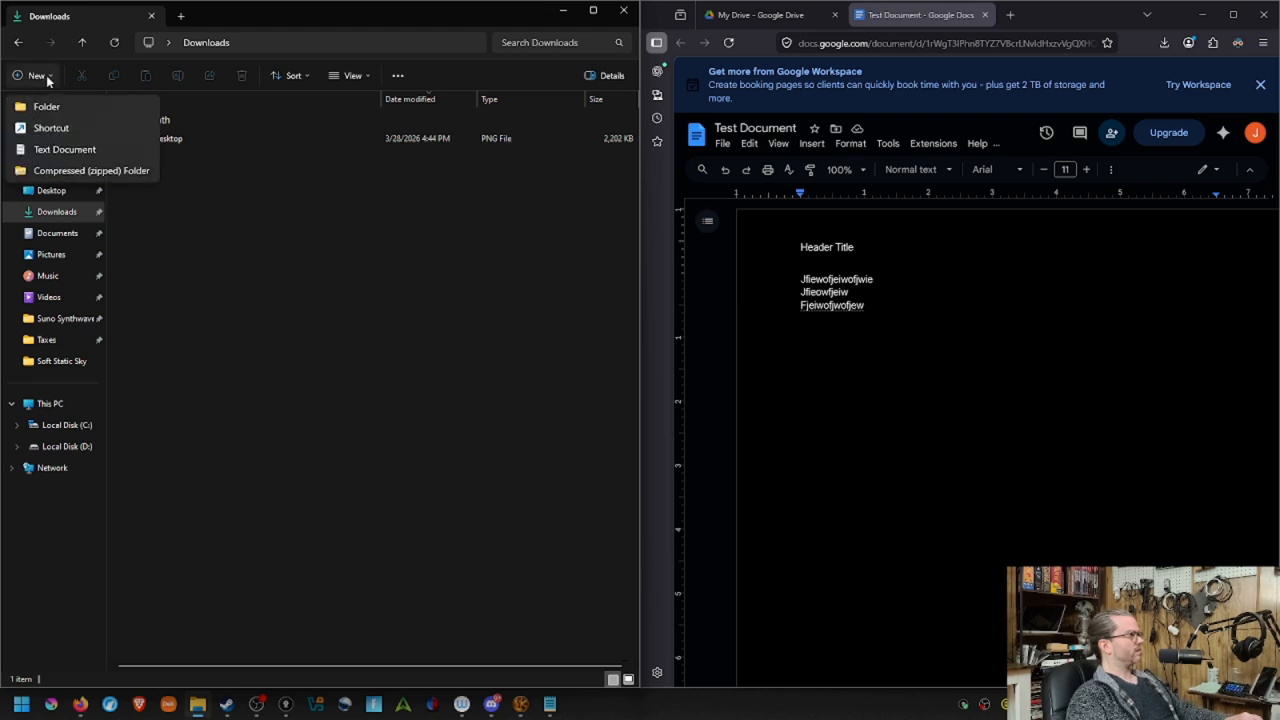
click(64, 149)
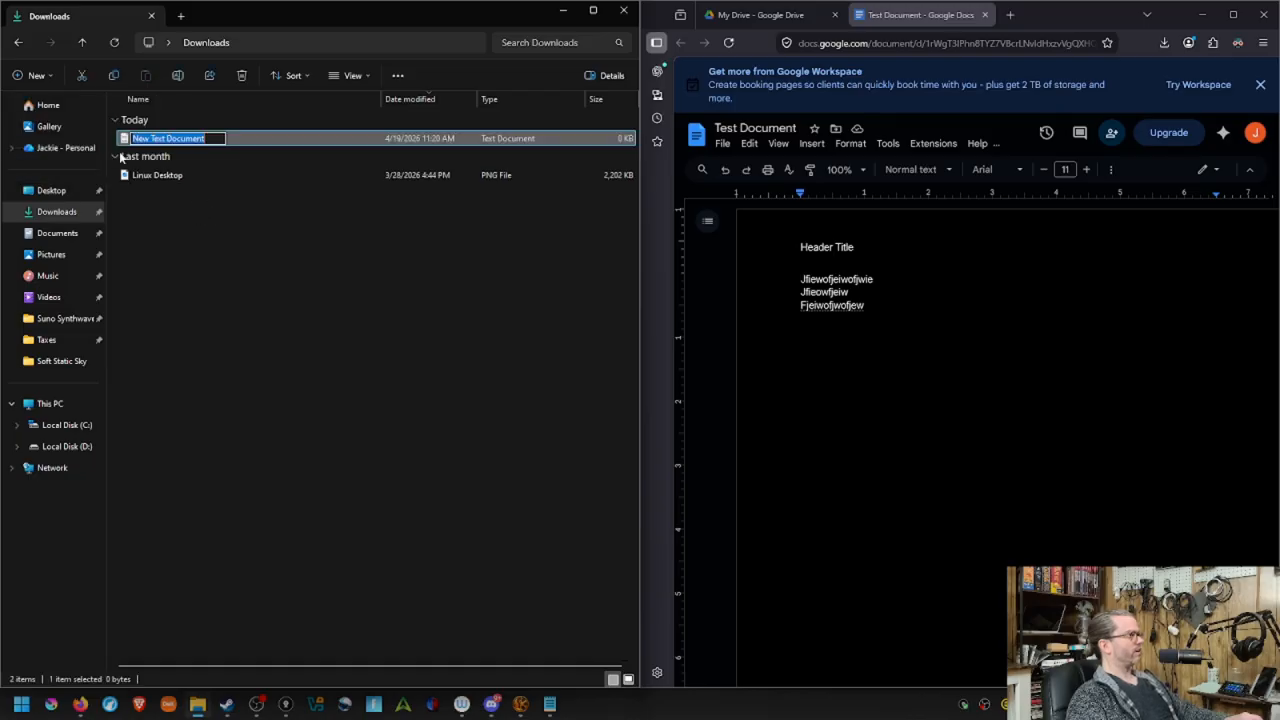
key(Return)
key(Return)
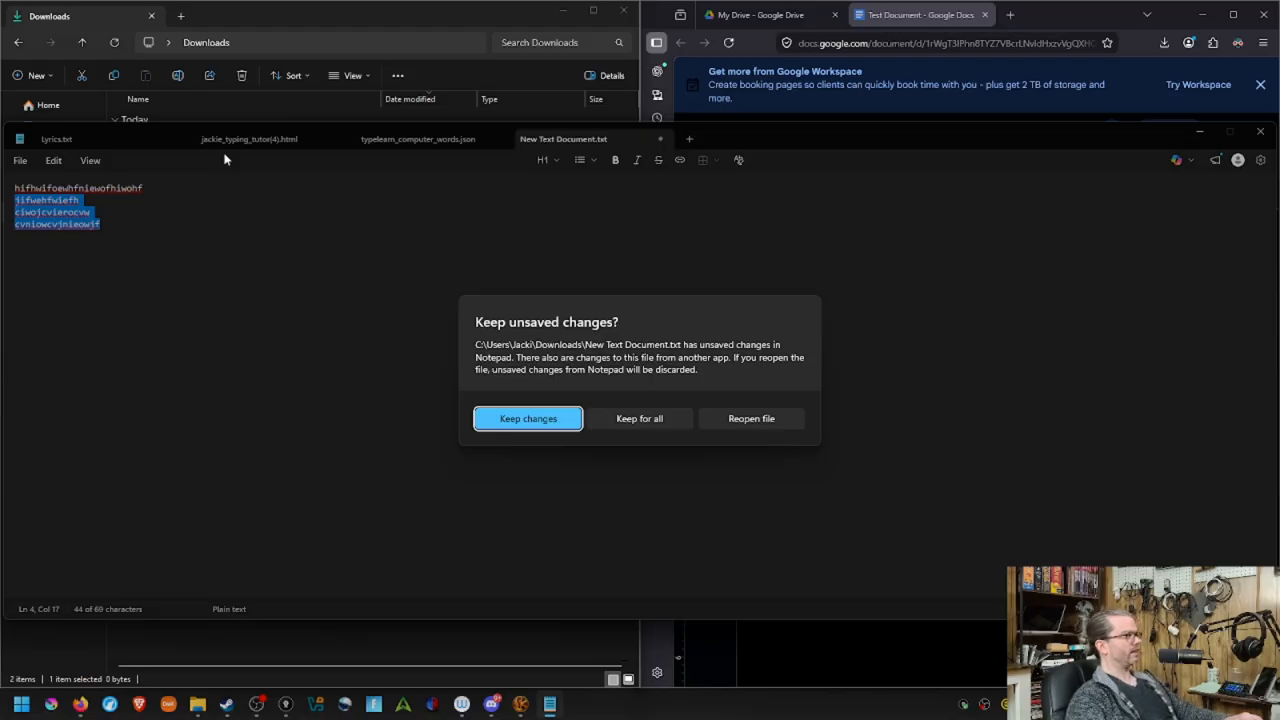
click(530, 418)
Place the Notepad window side by side with Test Document and copy the last three lines of New Text Document.txt.
key(super+Left)
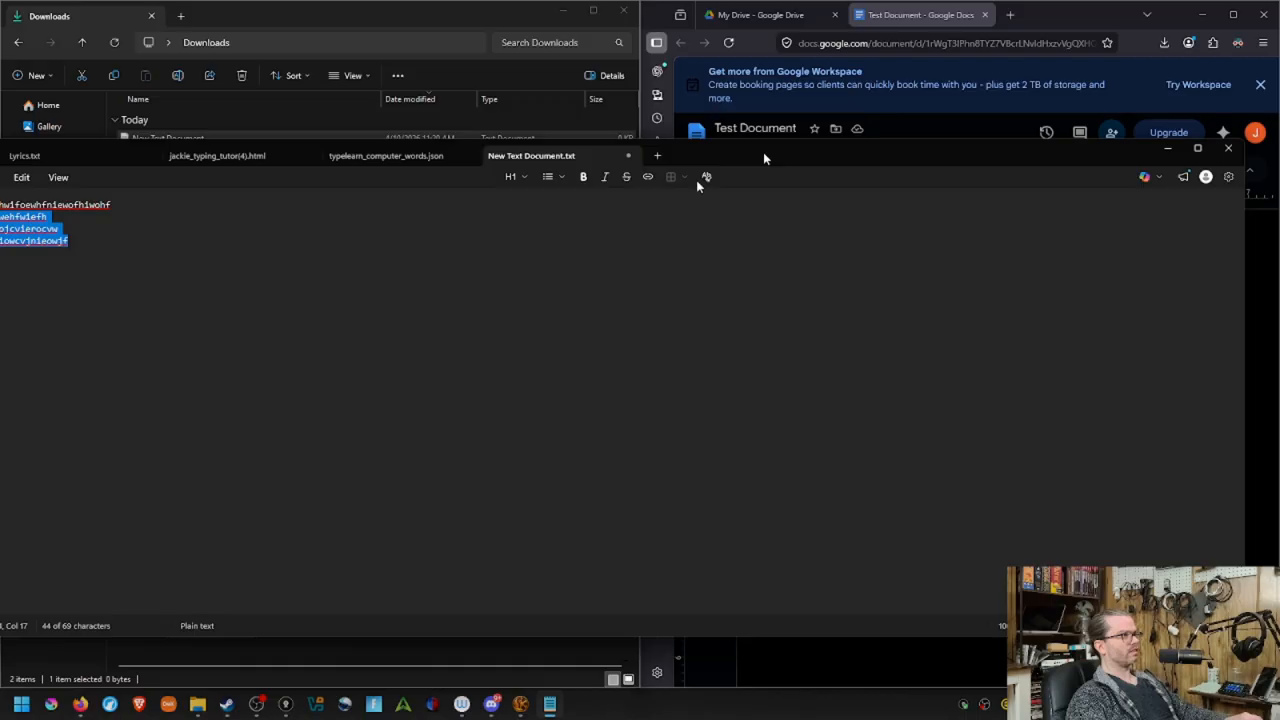
click(148, 271)
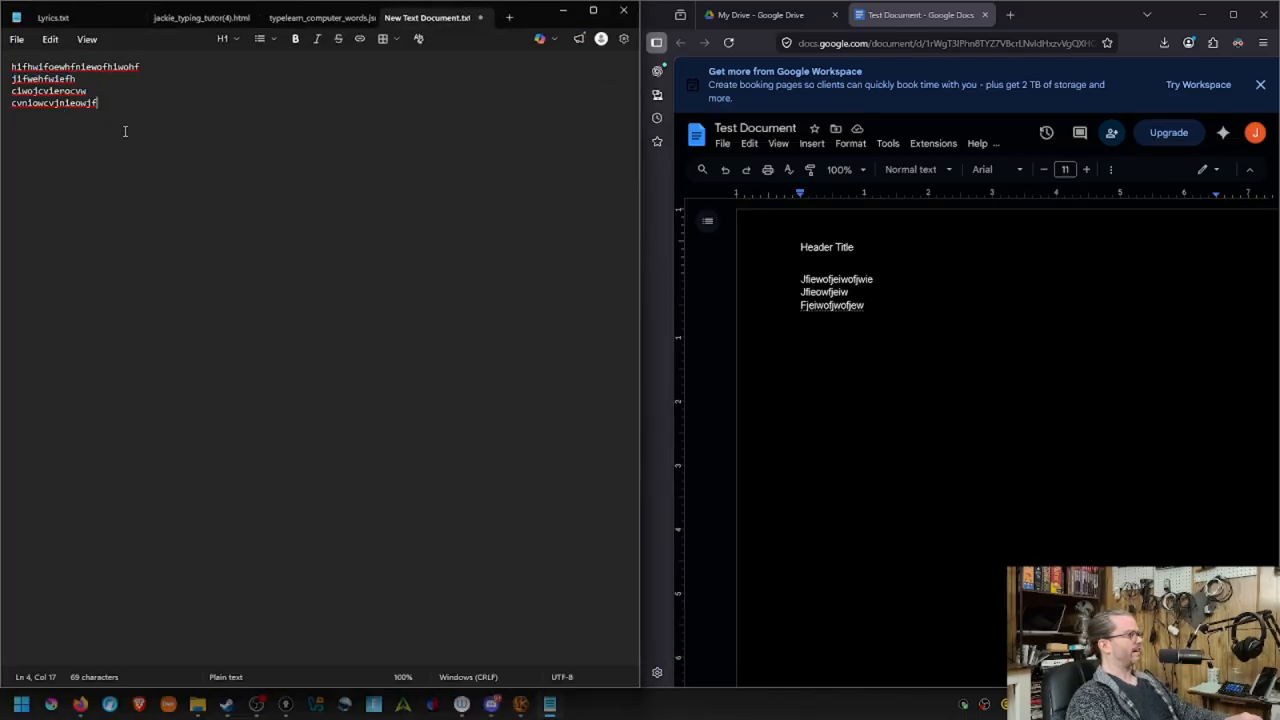
drag(126, 110, 43, 67)
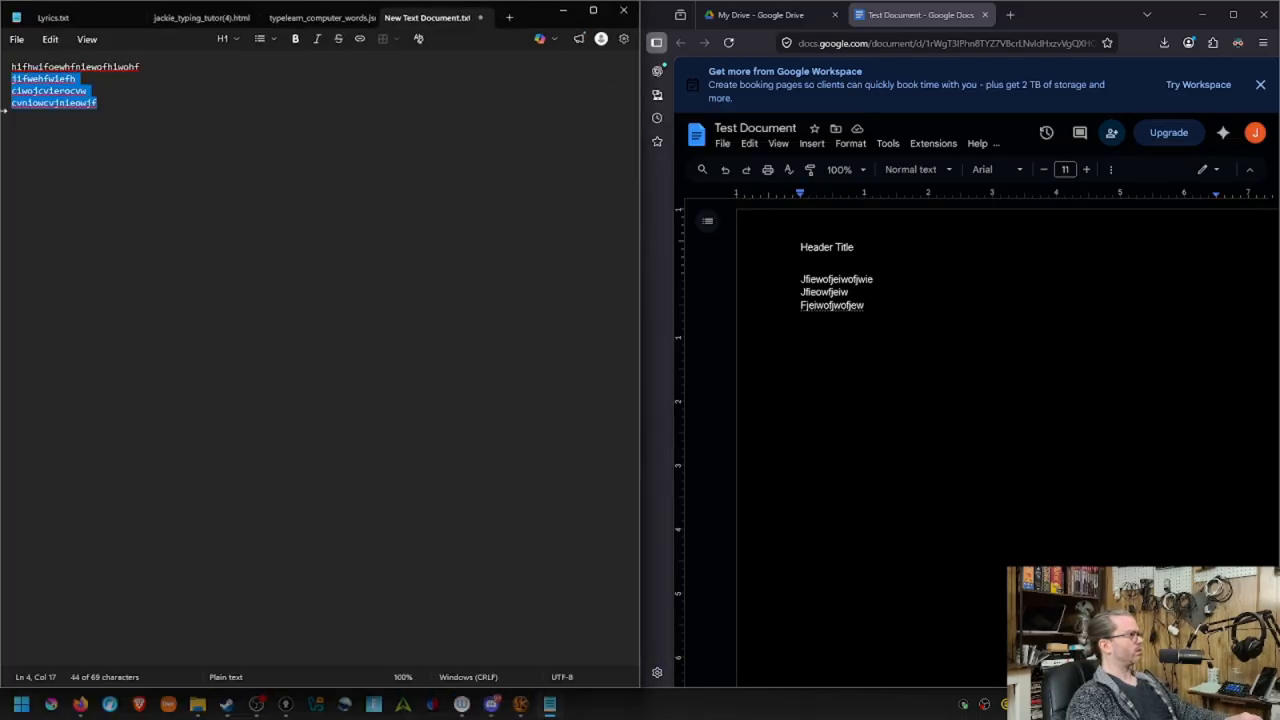
click(129, 109)
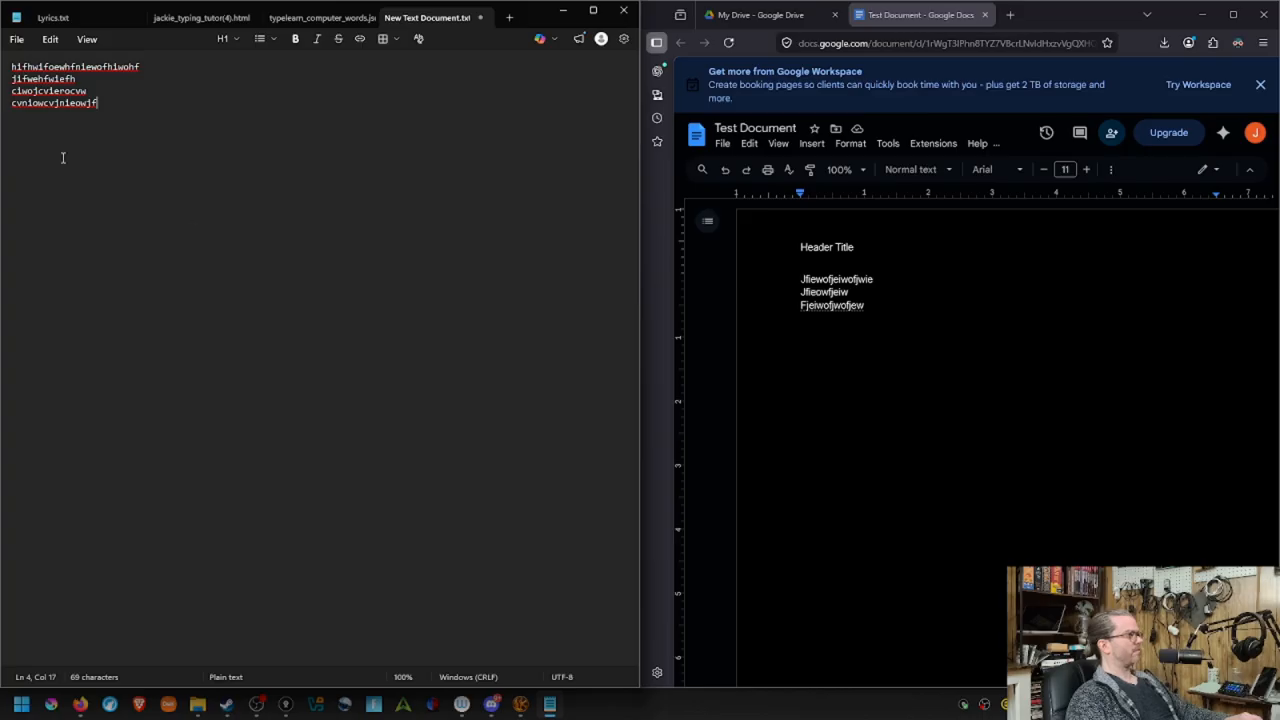
drag(106, 102, 3, 78)
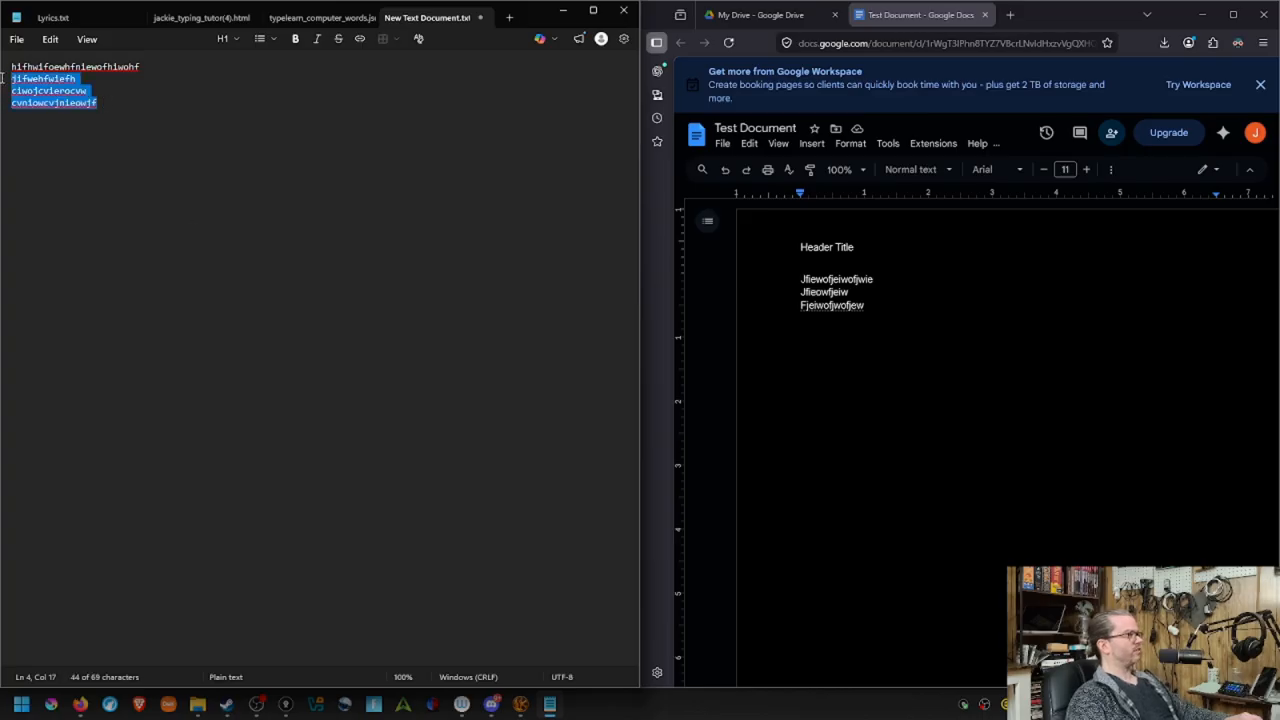
click(98, 101)
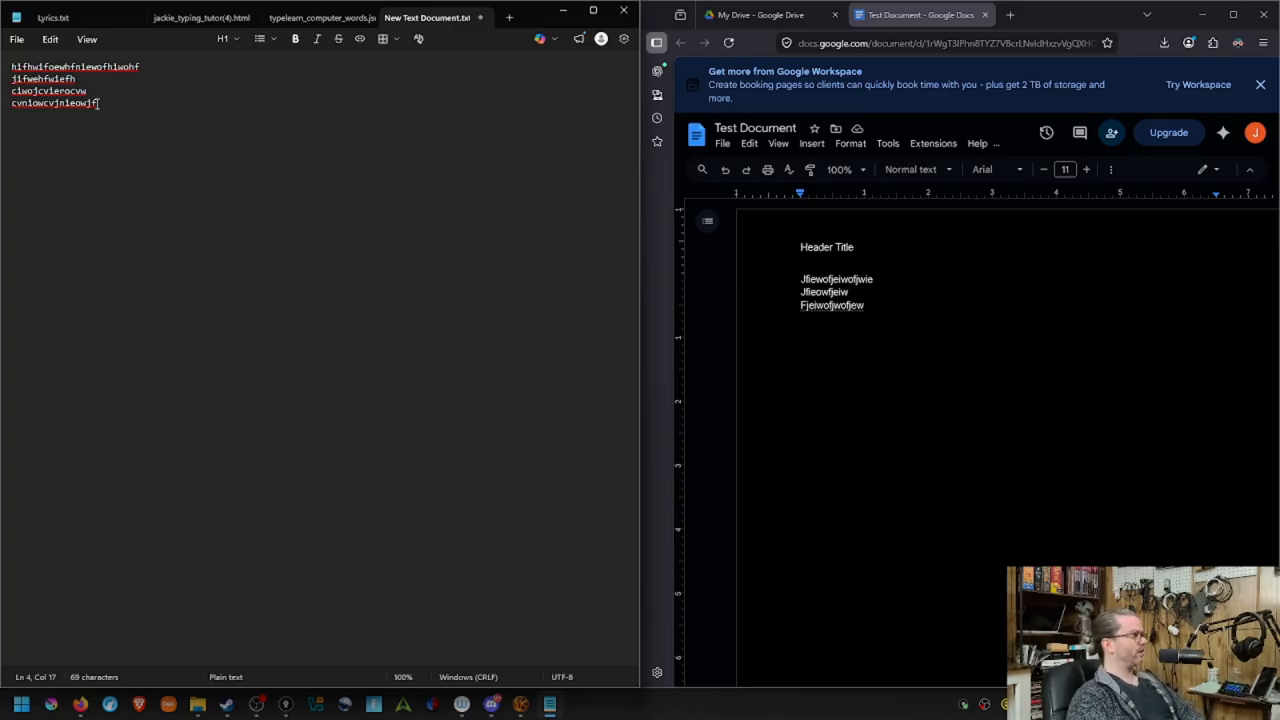
drag(98, 103, 4, 88)
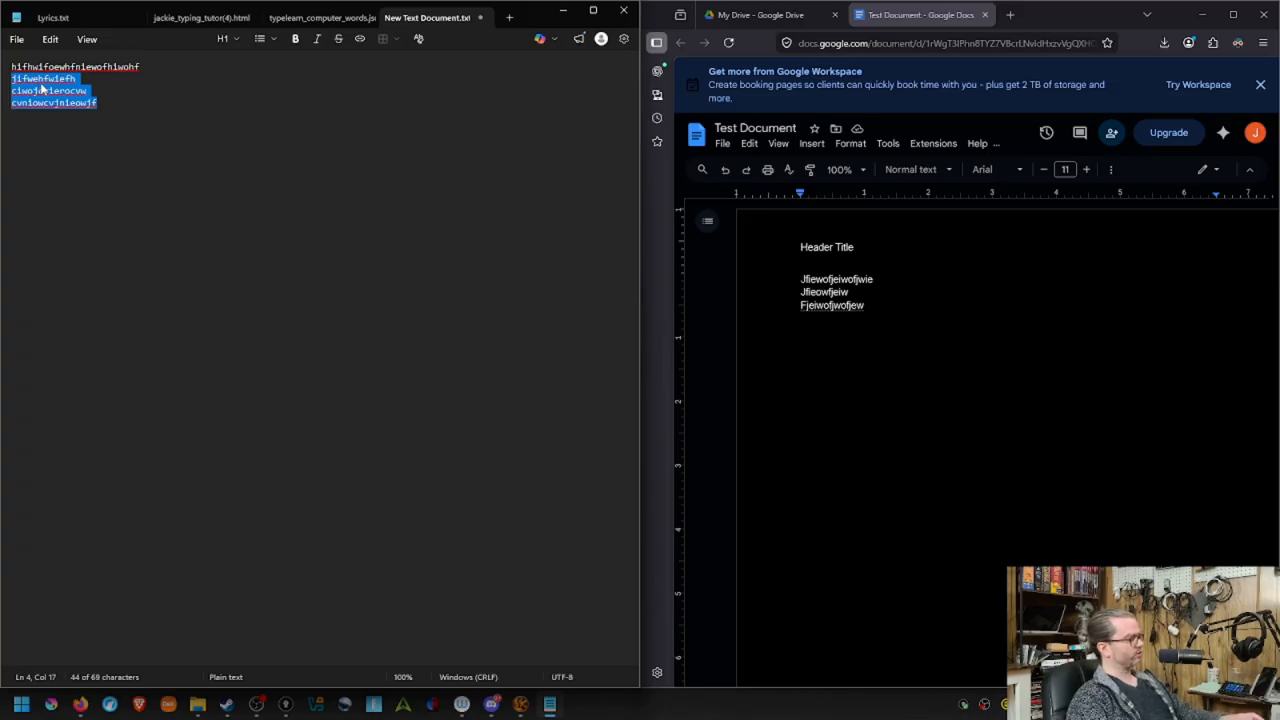
right_click(41, 88)
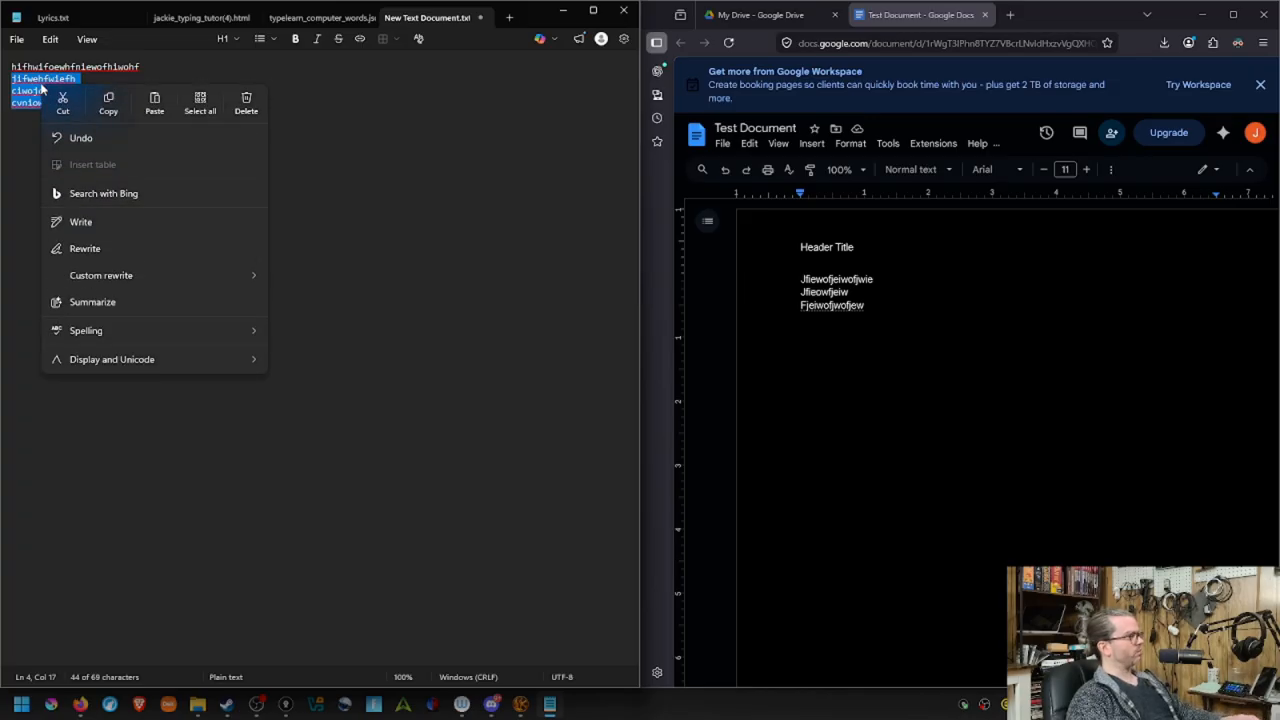
click(105, 102)
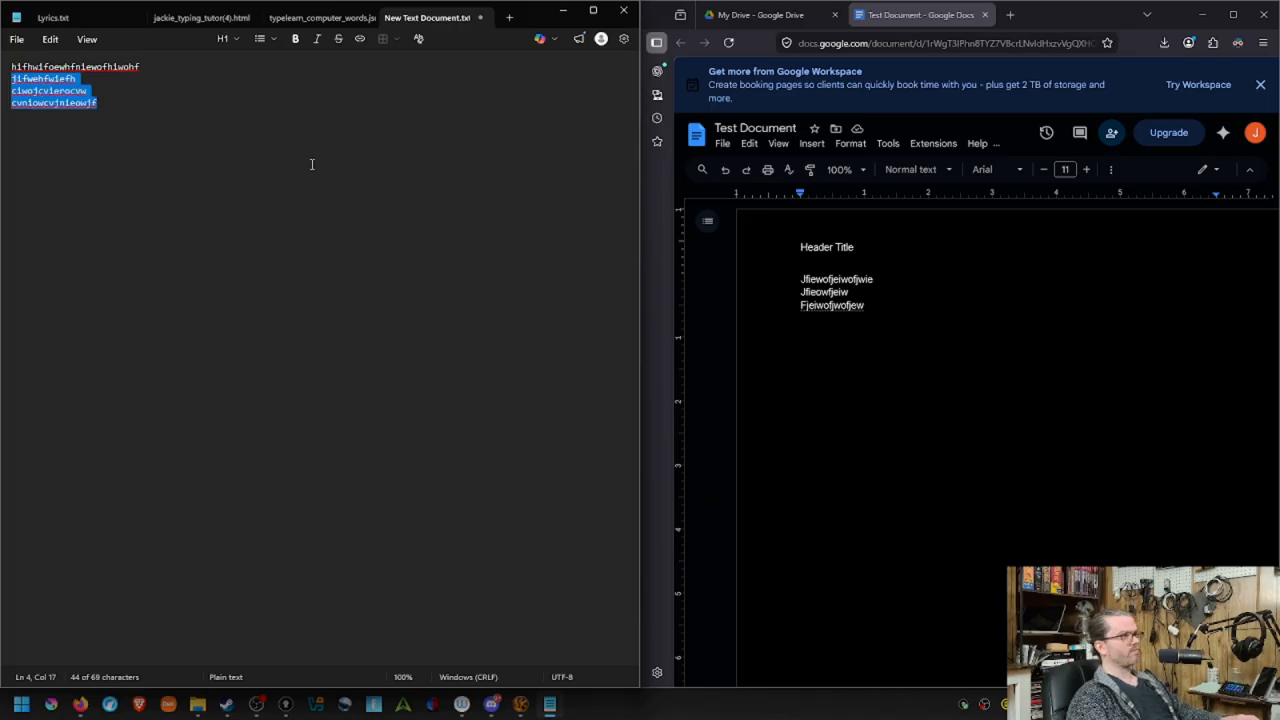
Add blank lines after the third body line of Test Document and paste the three copied lines there.
click(908, 303)
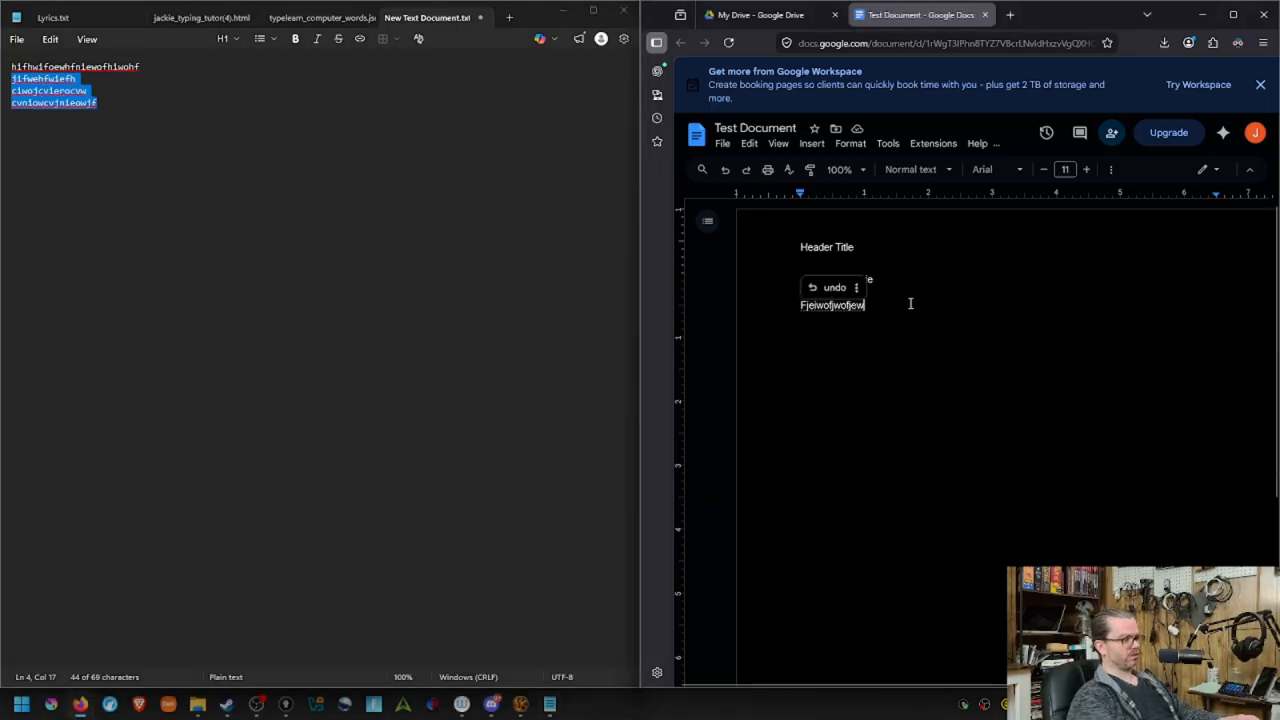
key(Return)
key(Return)
key(Return)
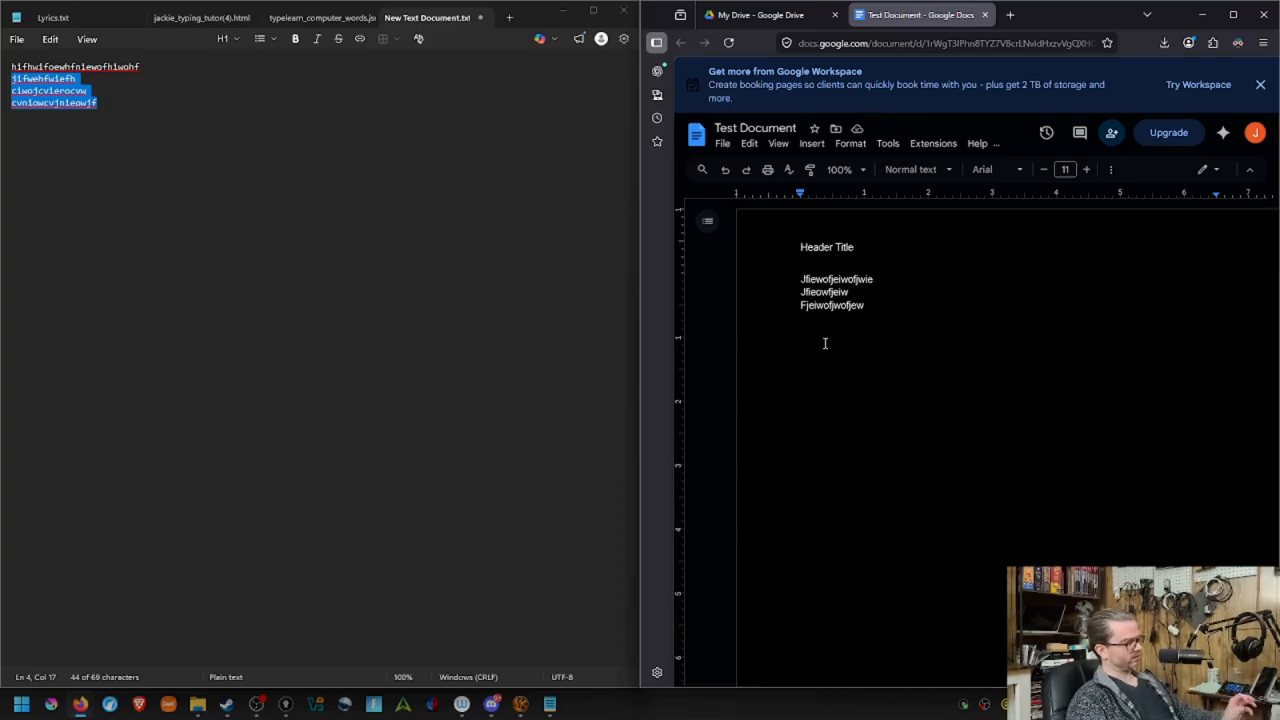
key(ctrl+v)
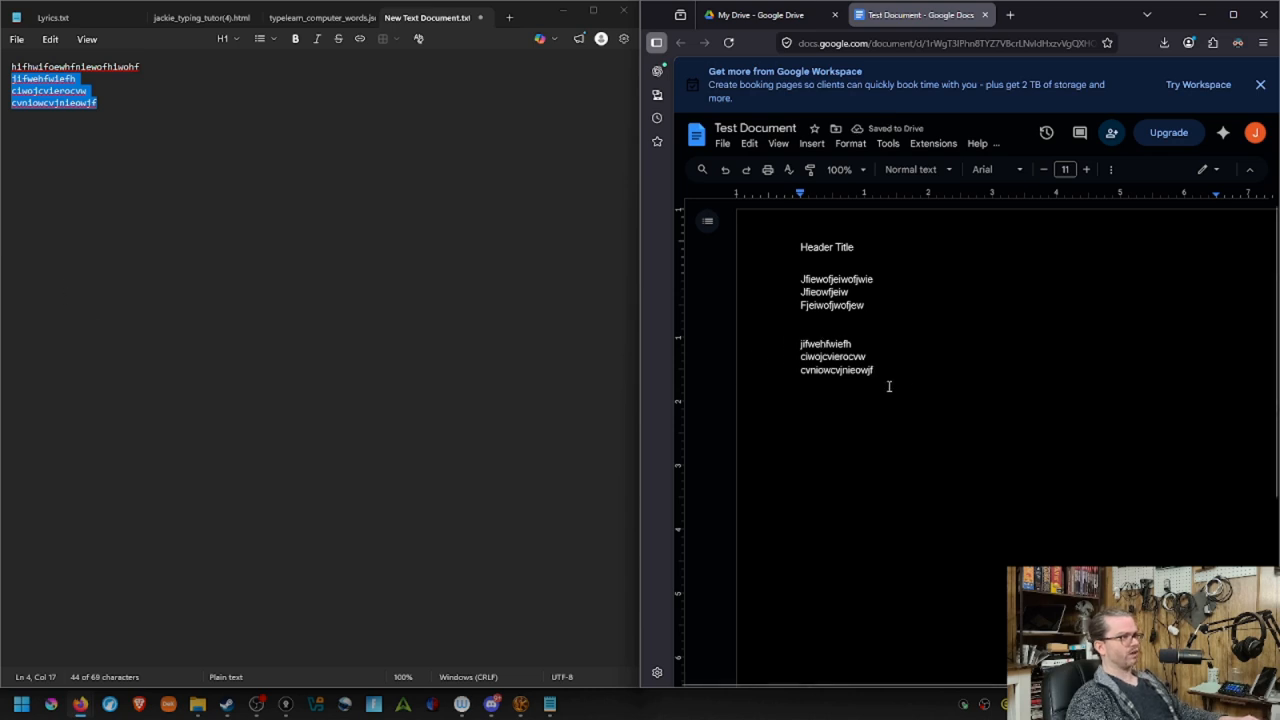
Paste the three copied lines three more times at the end of the document, starting each copy as a new block.
key(Return)
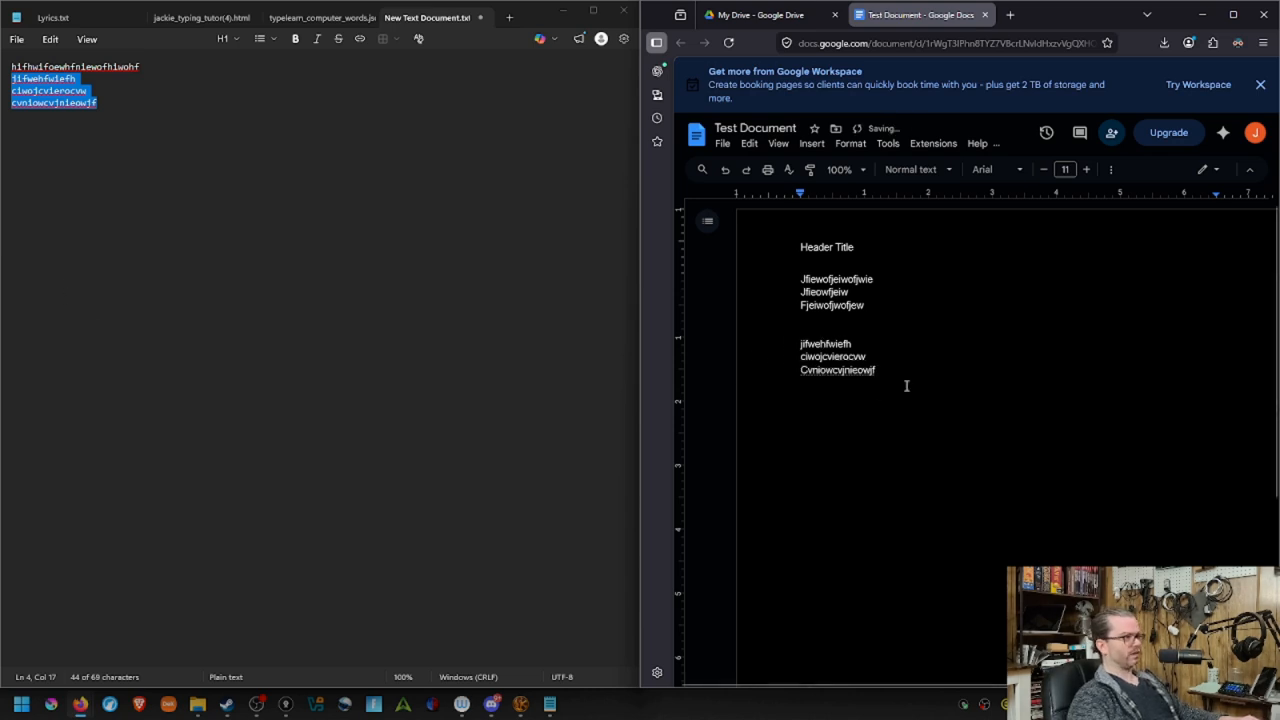
right_click(866, 392)
click(904, 451)
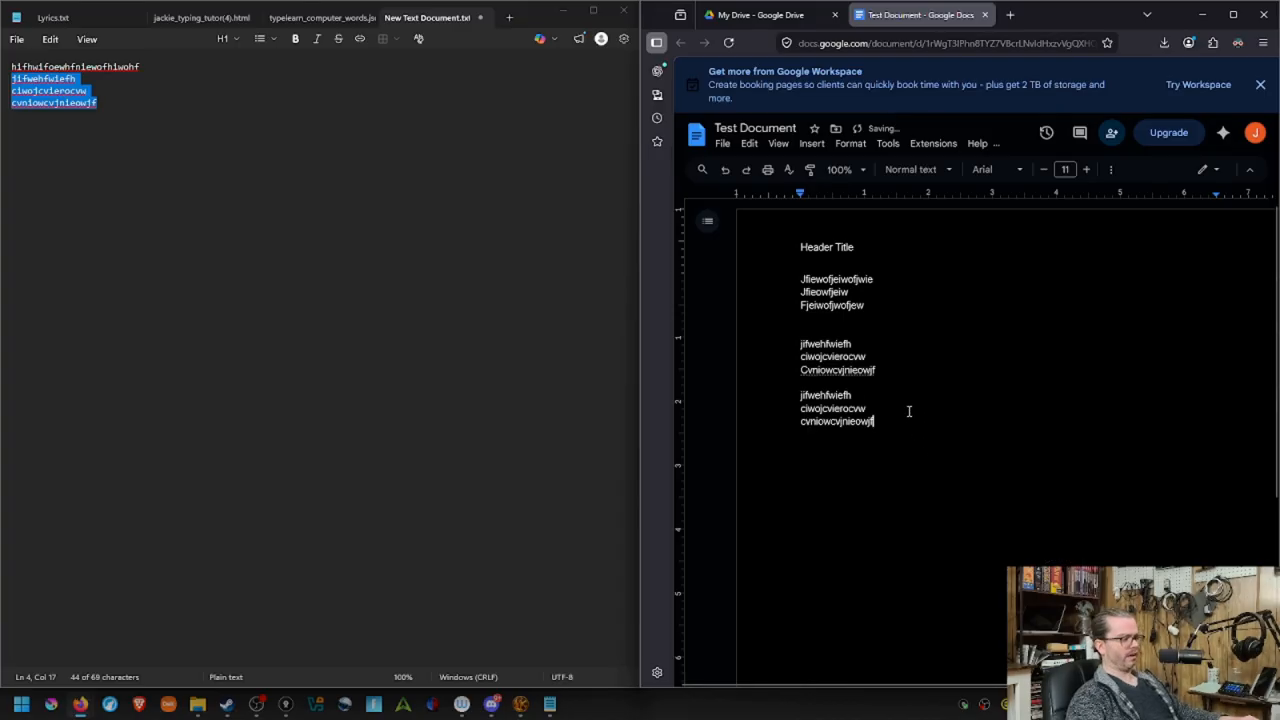
key(Return)
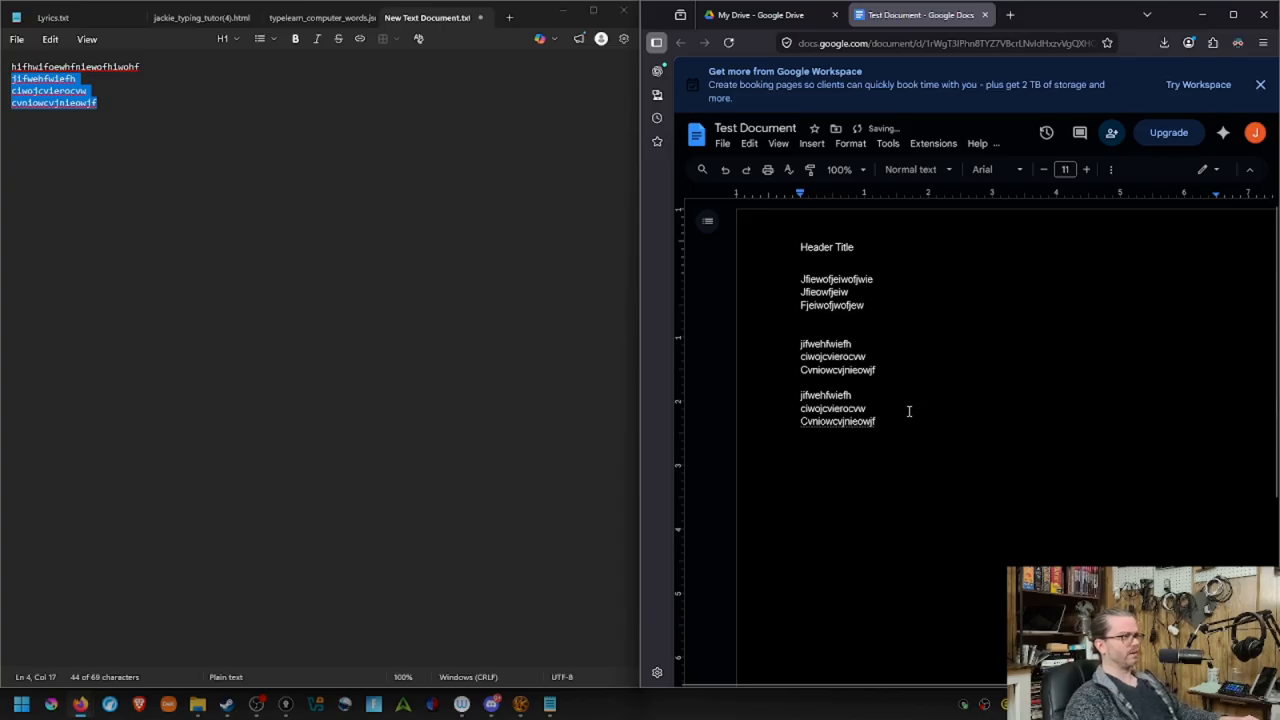
right_click(819, 446)
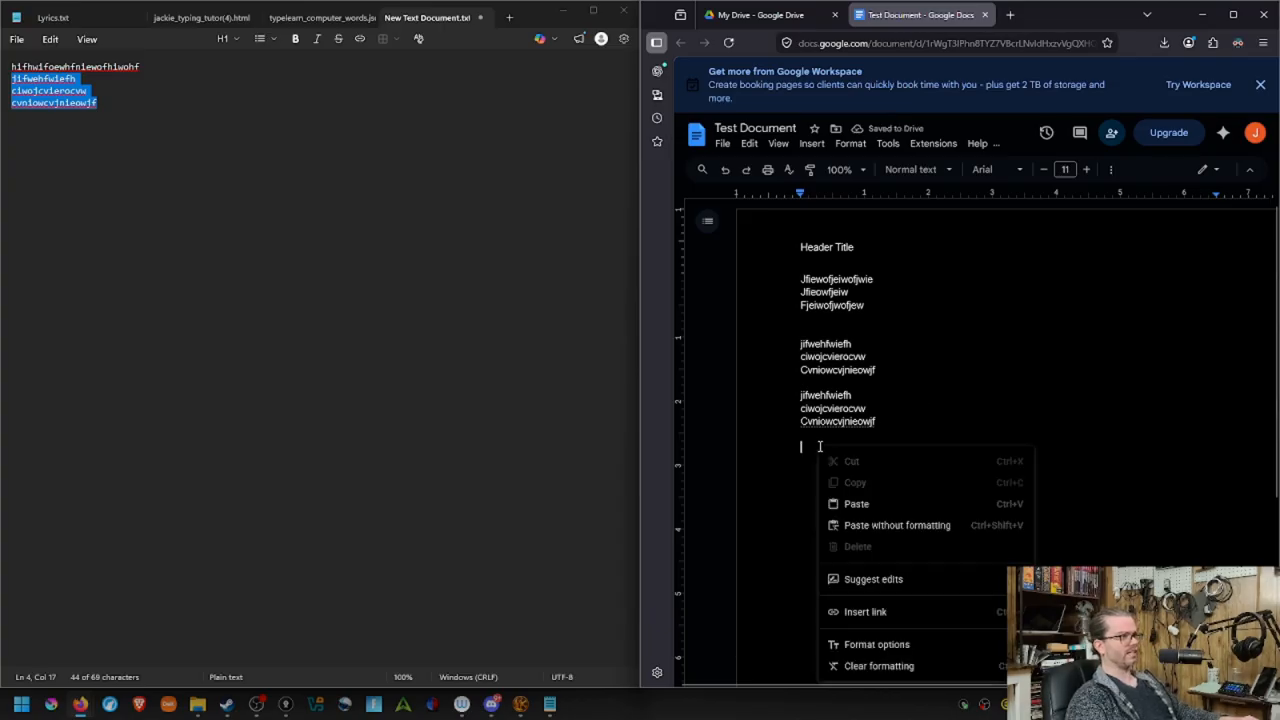
click(866, 503)
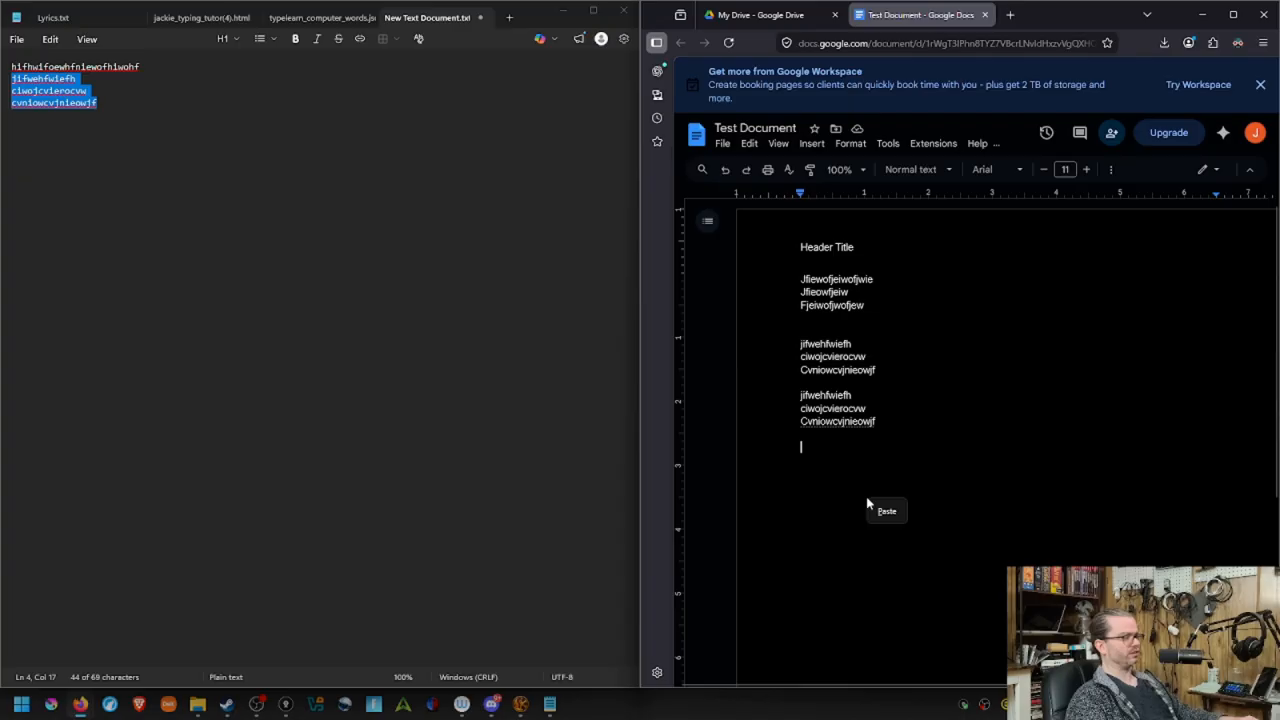
click(876, 512)
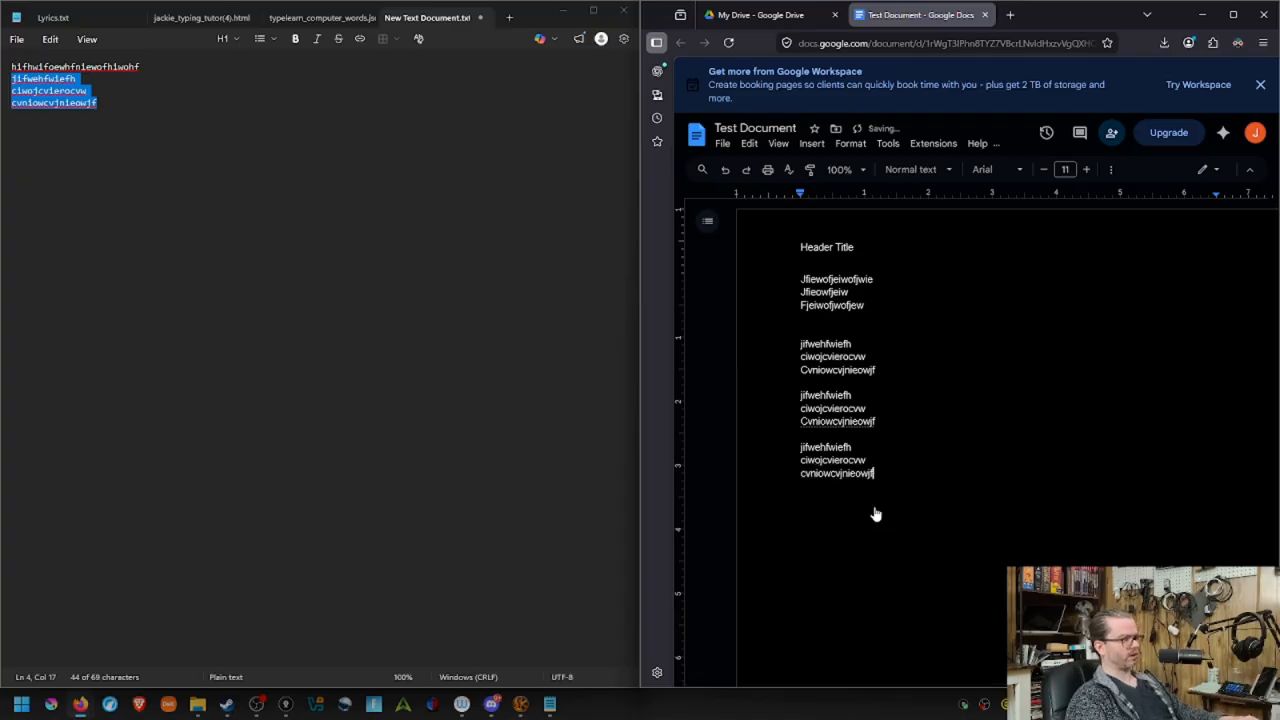
key(Return)
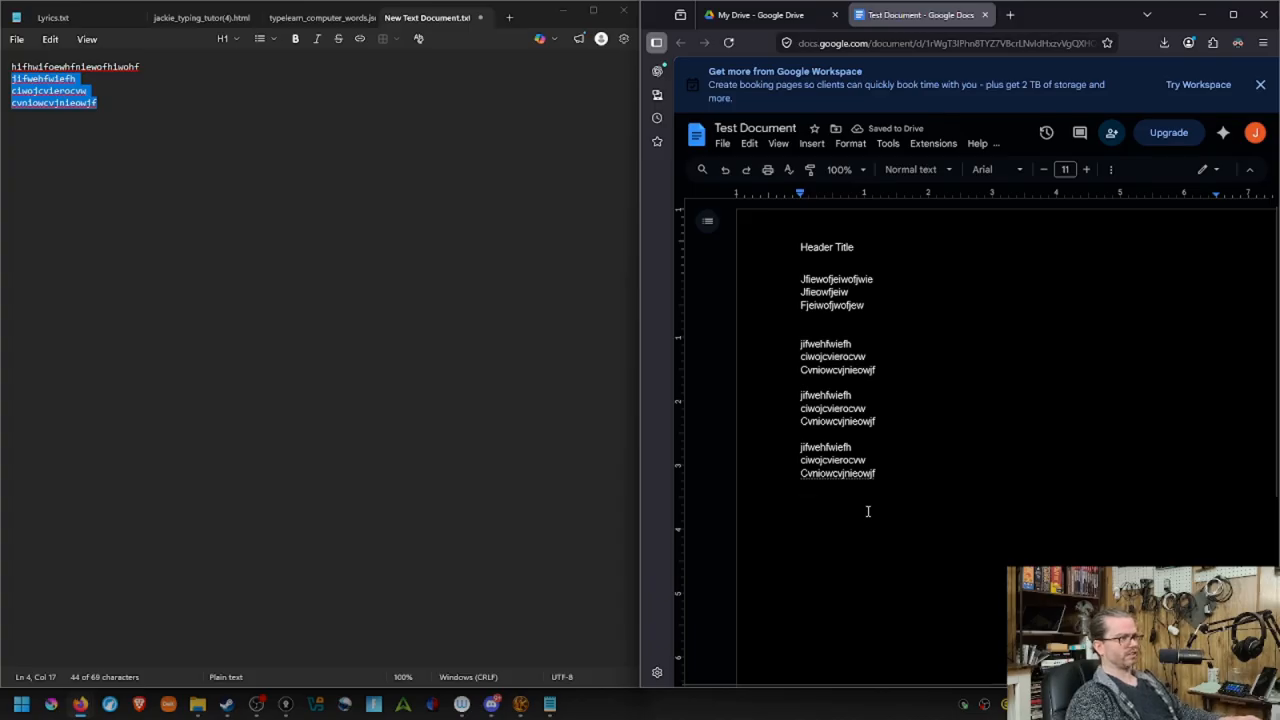
key(ctrl+v)
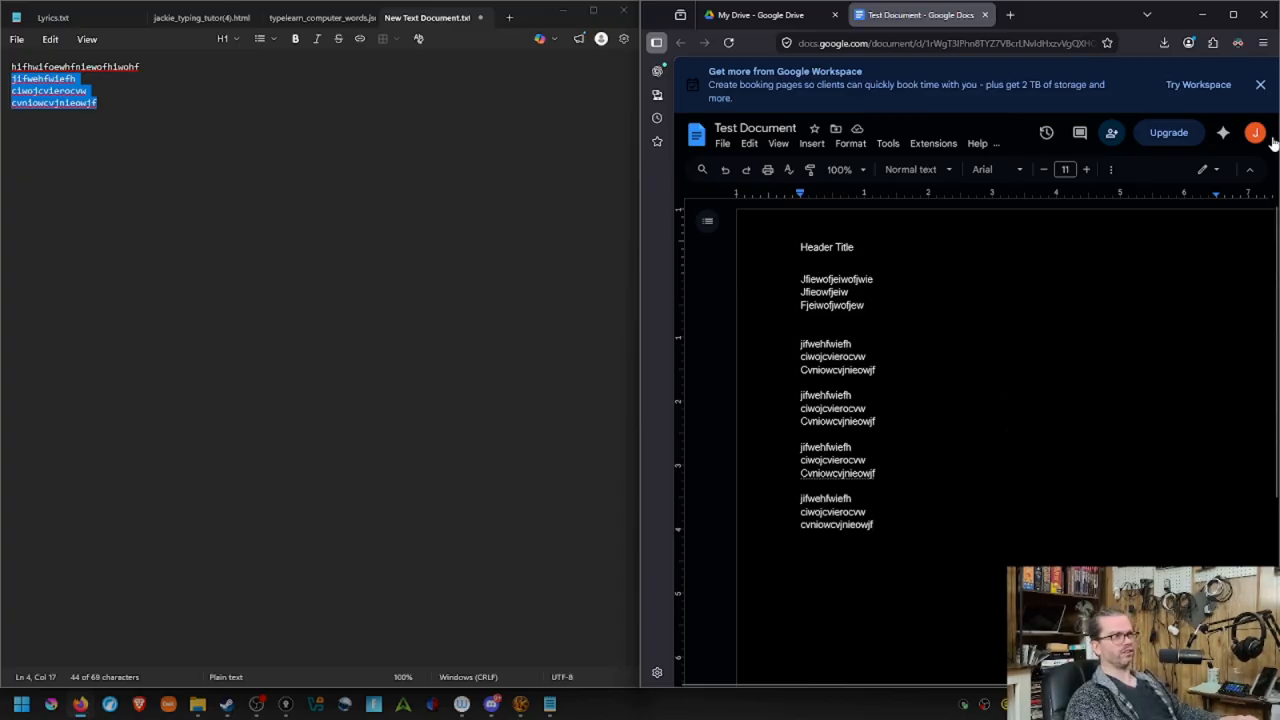
Dismiss the Google Workspace banner in the document, then show My Drive with the Notepad window minimized.
click(1259, 88)
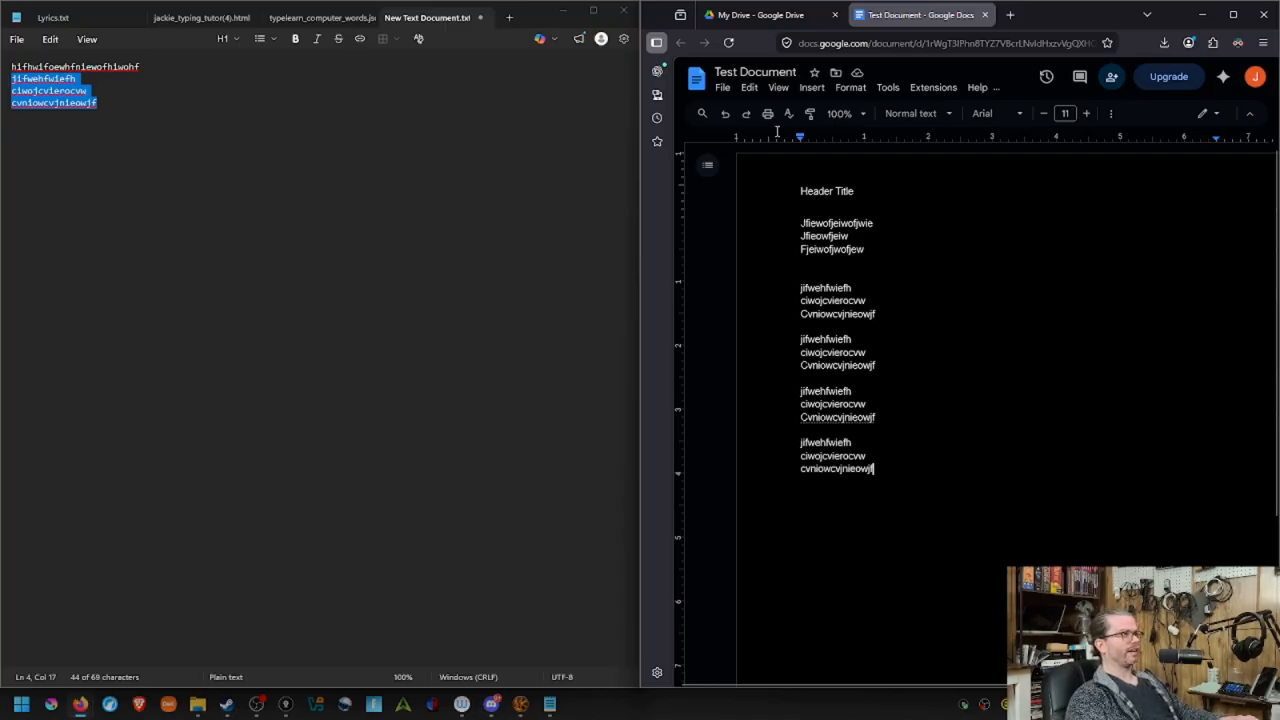
click(757, 25)
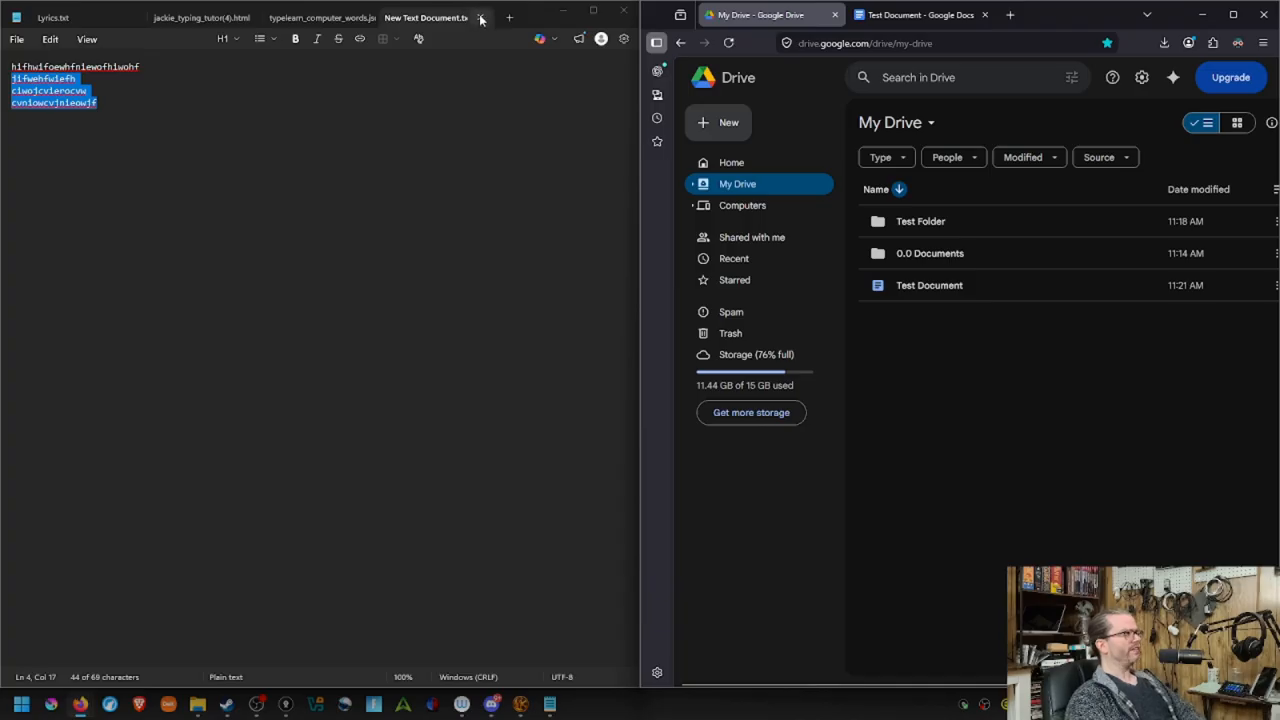
click(563, 10)
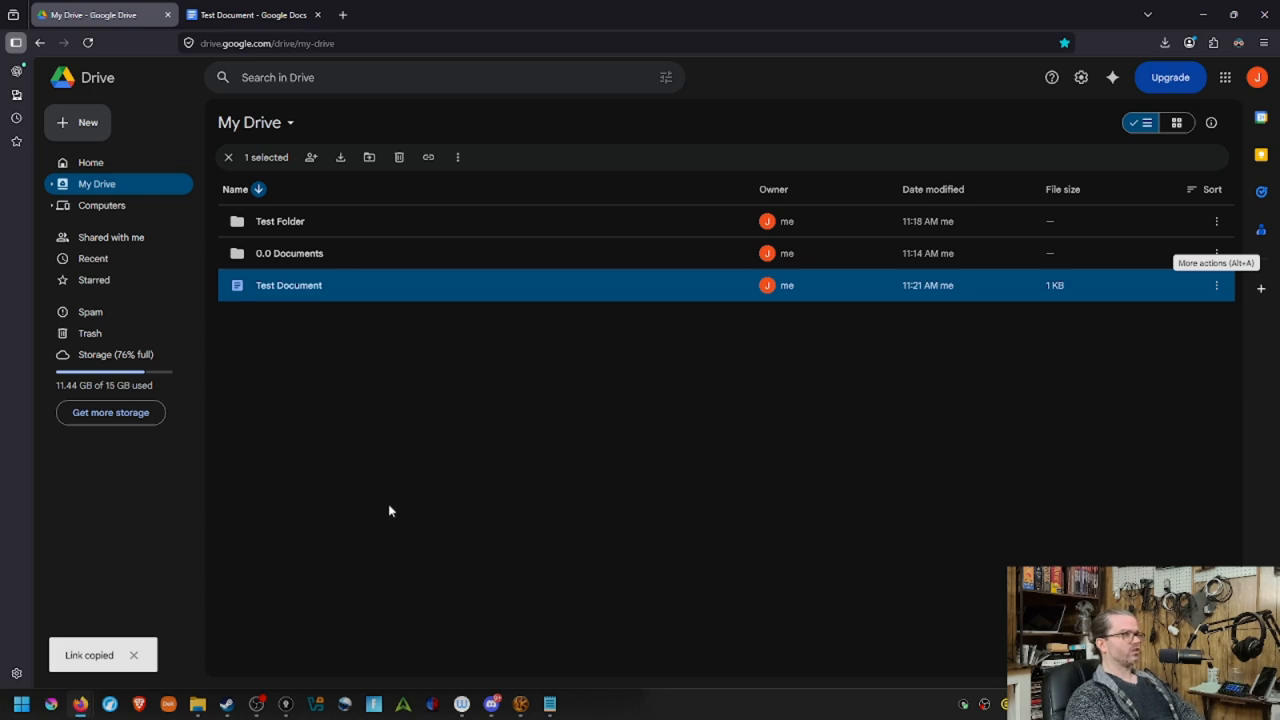
Review the available file actions for Test Document in My Drive.
click(1217, 287)
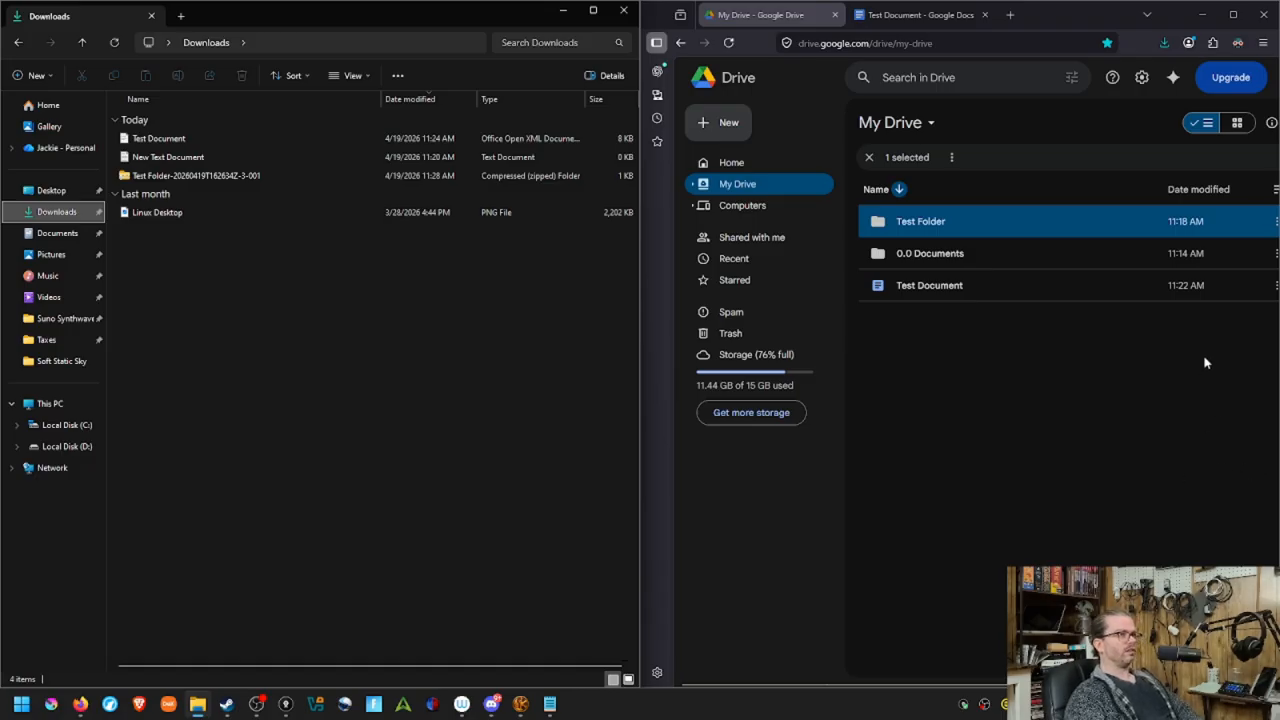
click(1276, 289)
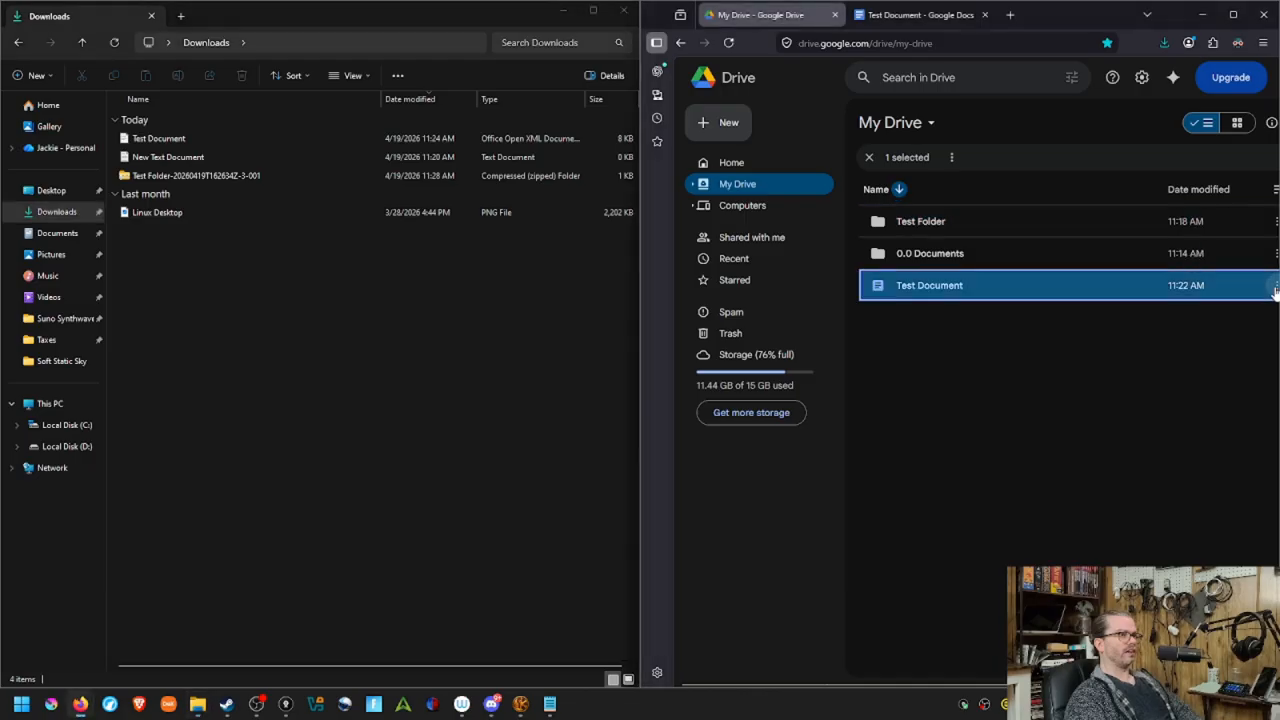
click(1276, 289)
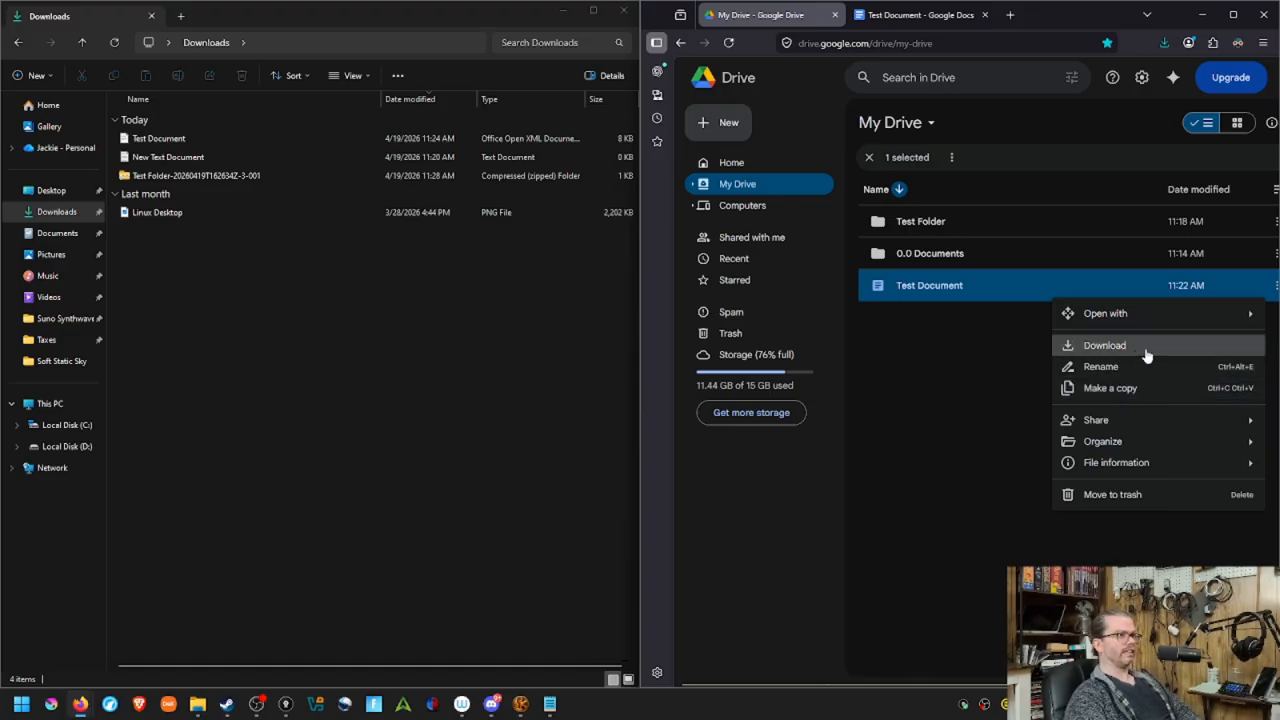
click(1272, 226)
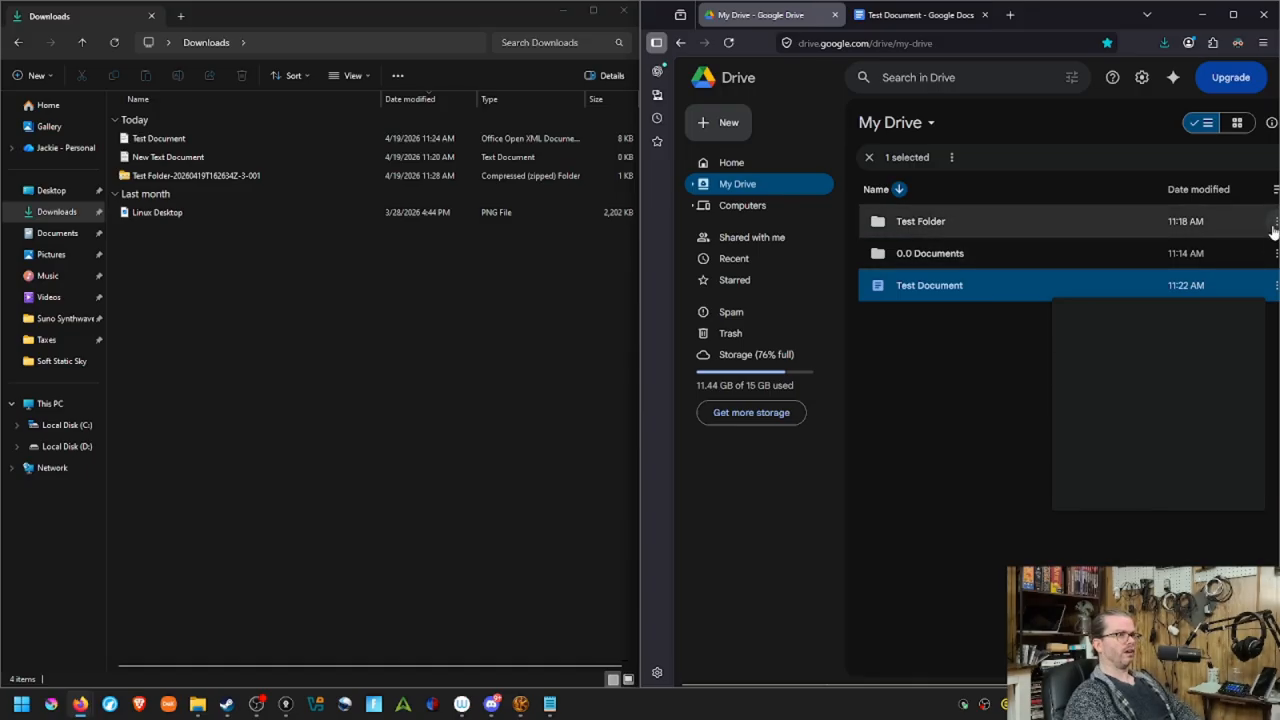
Download Test Folder from My Drive and refresh the listing of the local Downloads folder.
click(1273, 224)
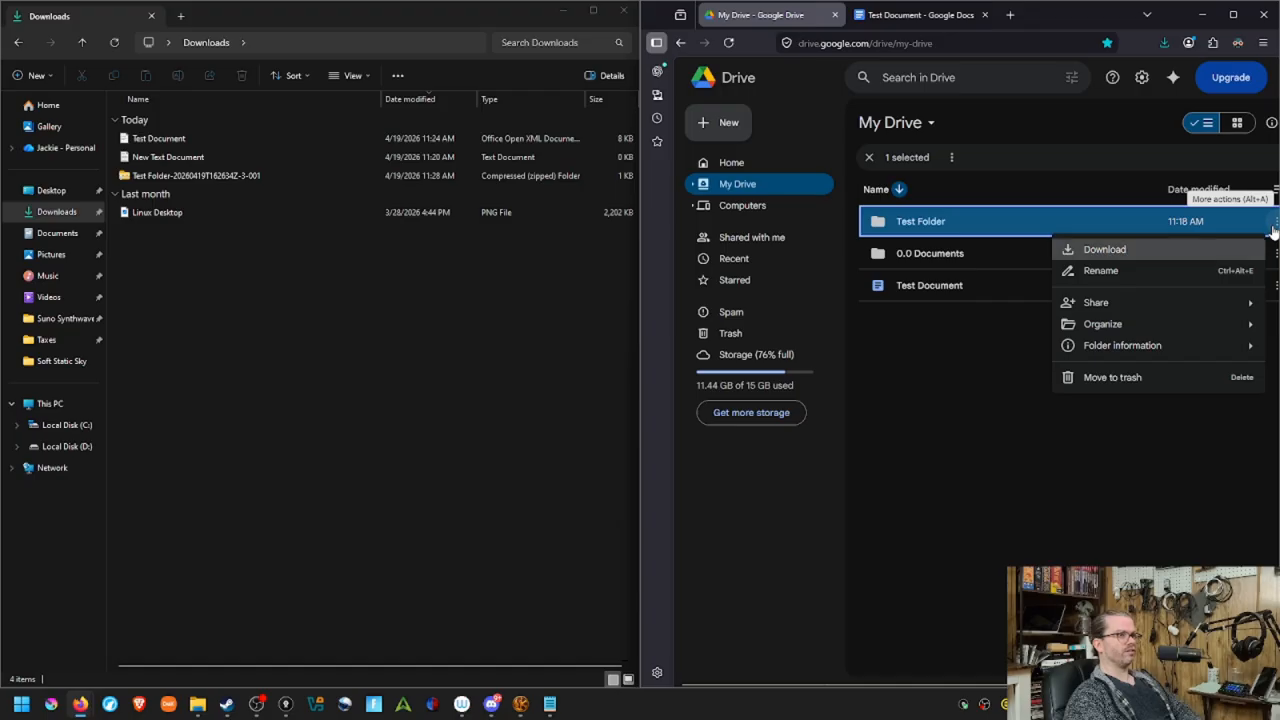
click(1137, 253)
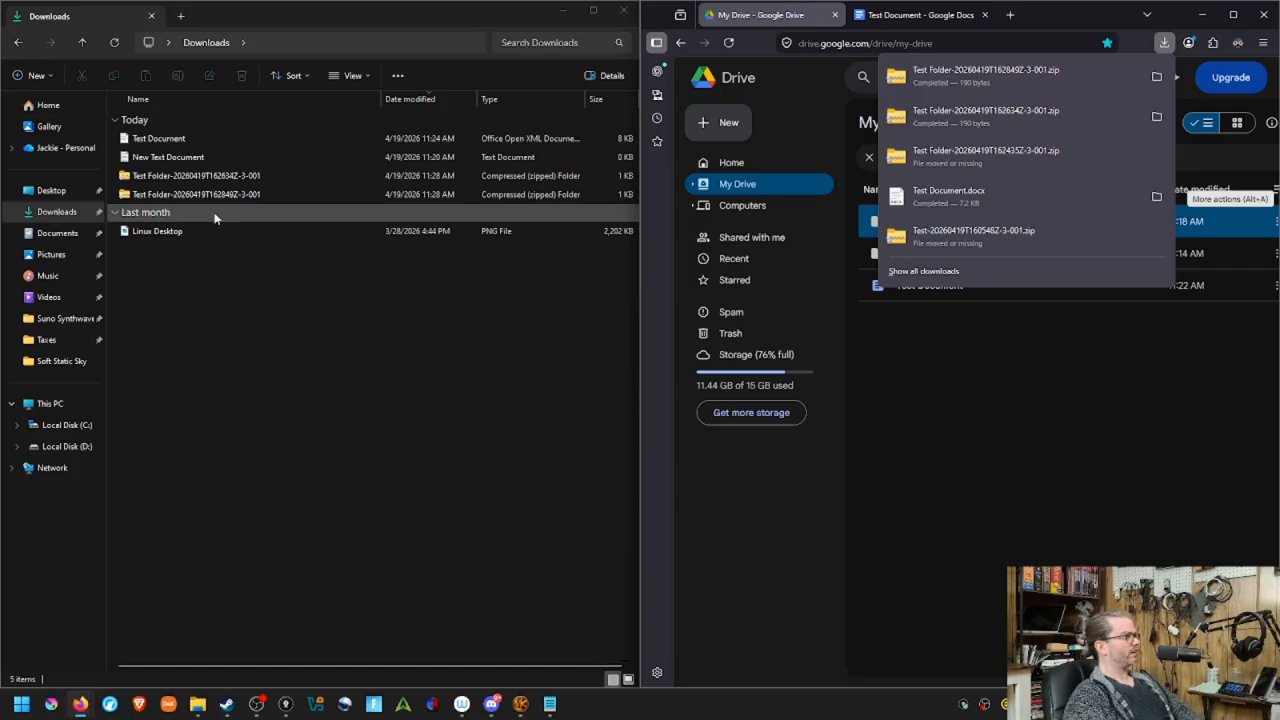
click(57, 213)
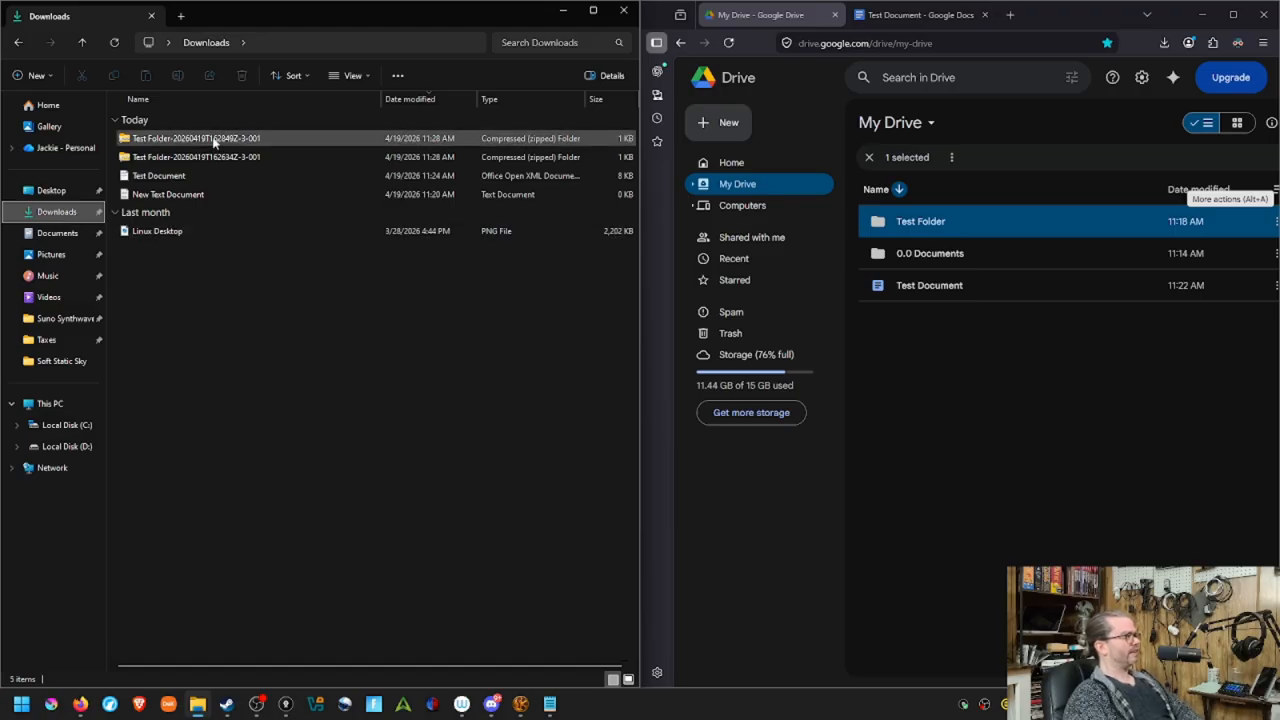
Try to extract Test Folder-20260419T162849Z-3-001 to the default destination without showing the extracted files.
right_click(126, 140)
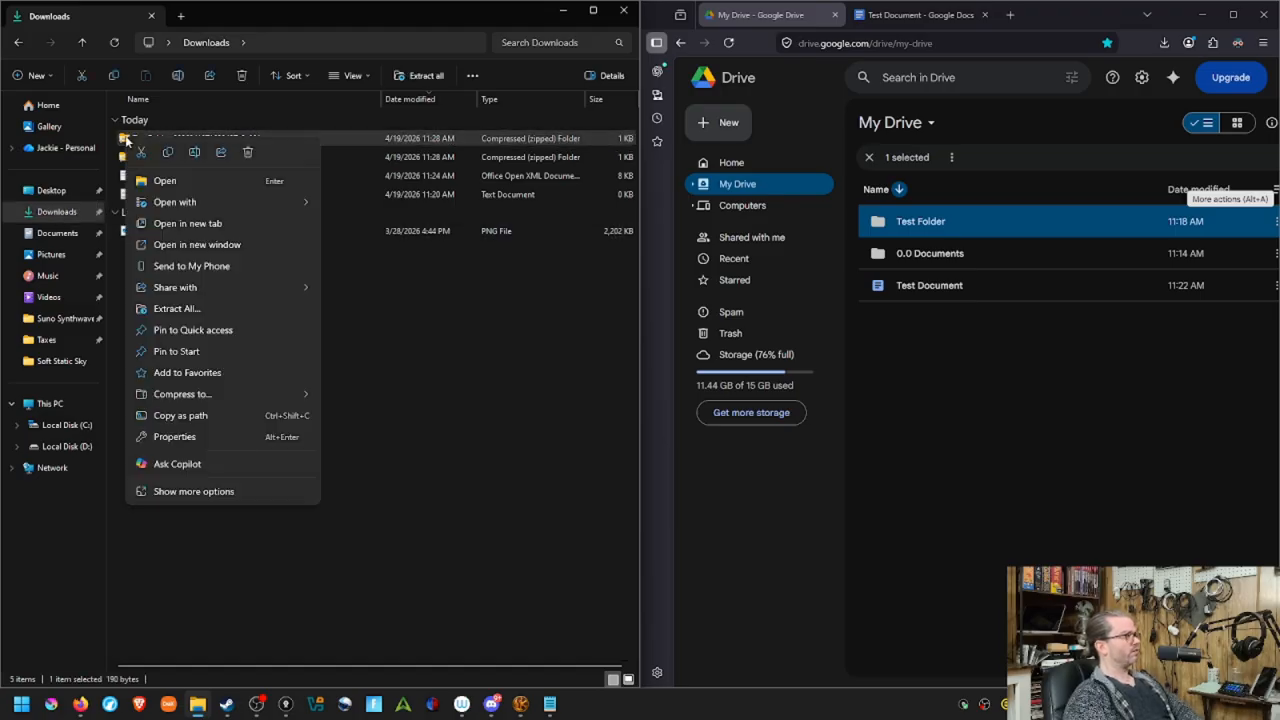
click(183, 309)
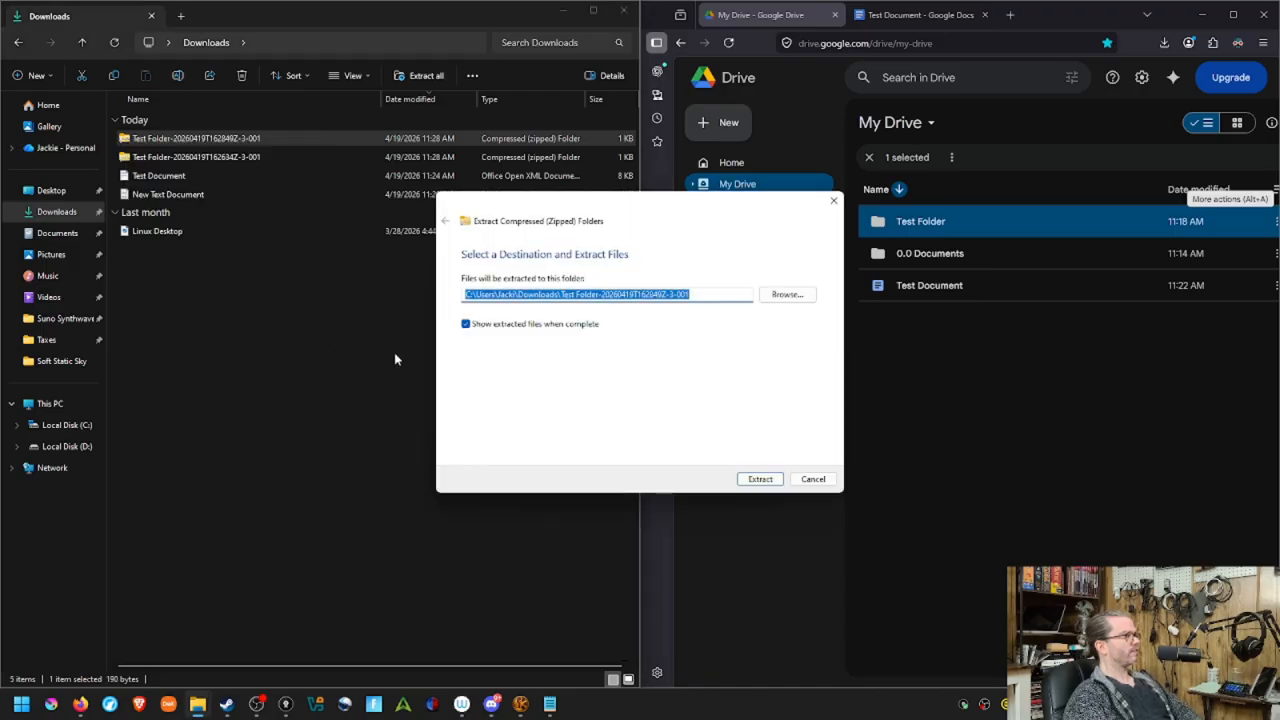
click(464, 325)
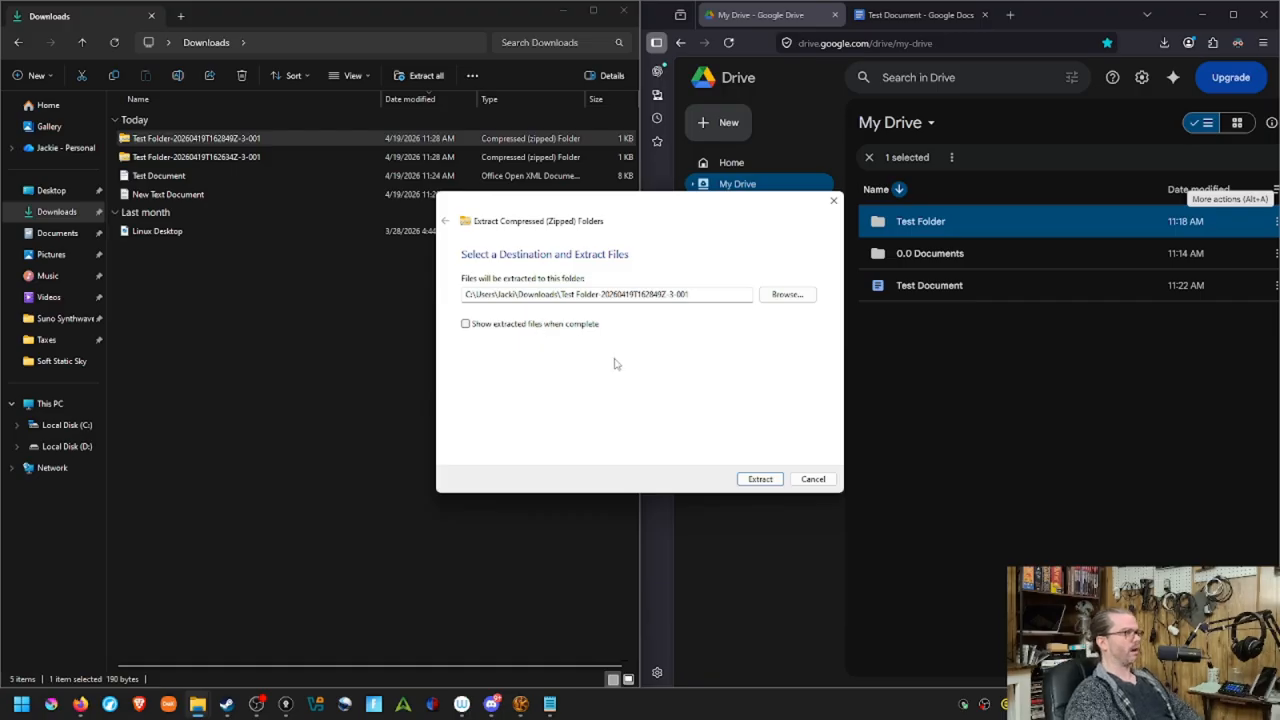
click(759, 480)
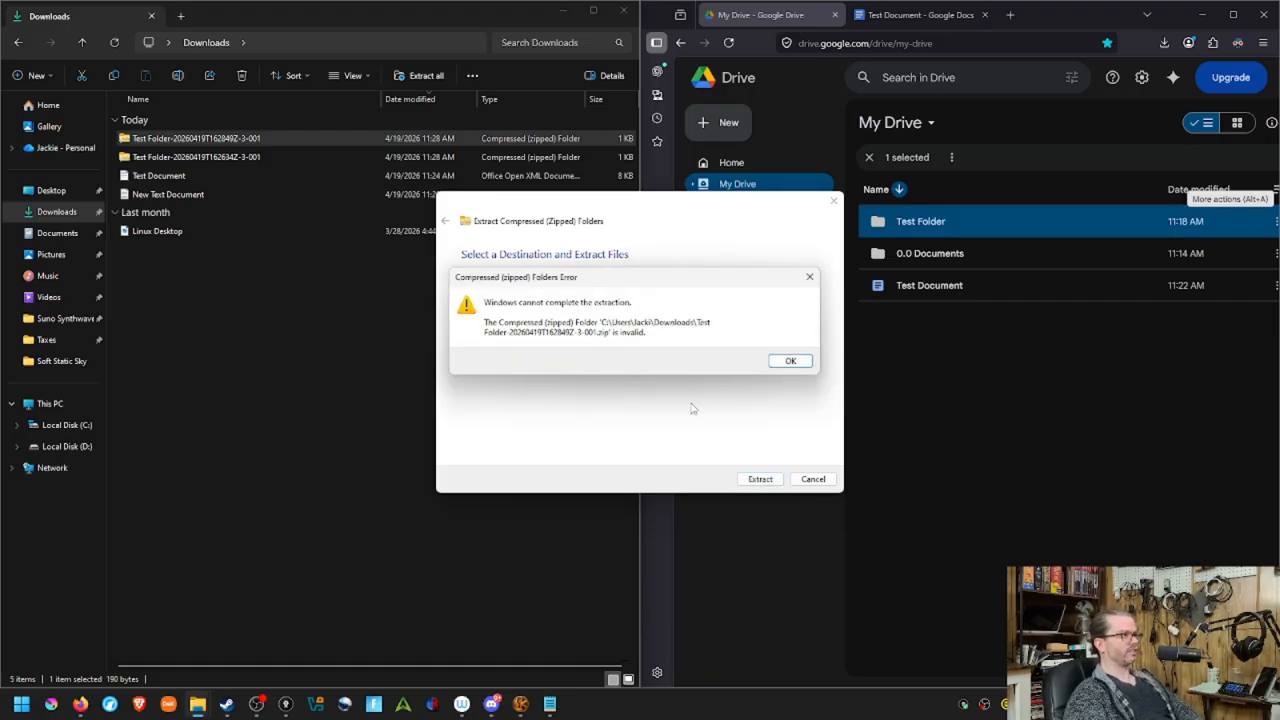
click(790, 362)
click(813, 479)
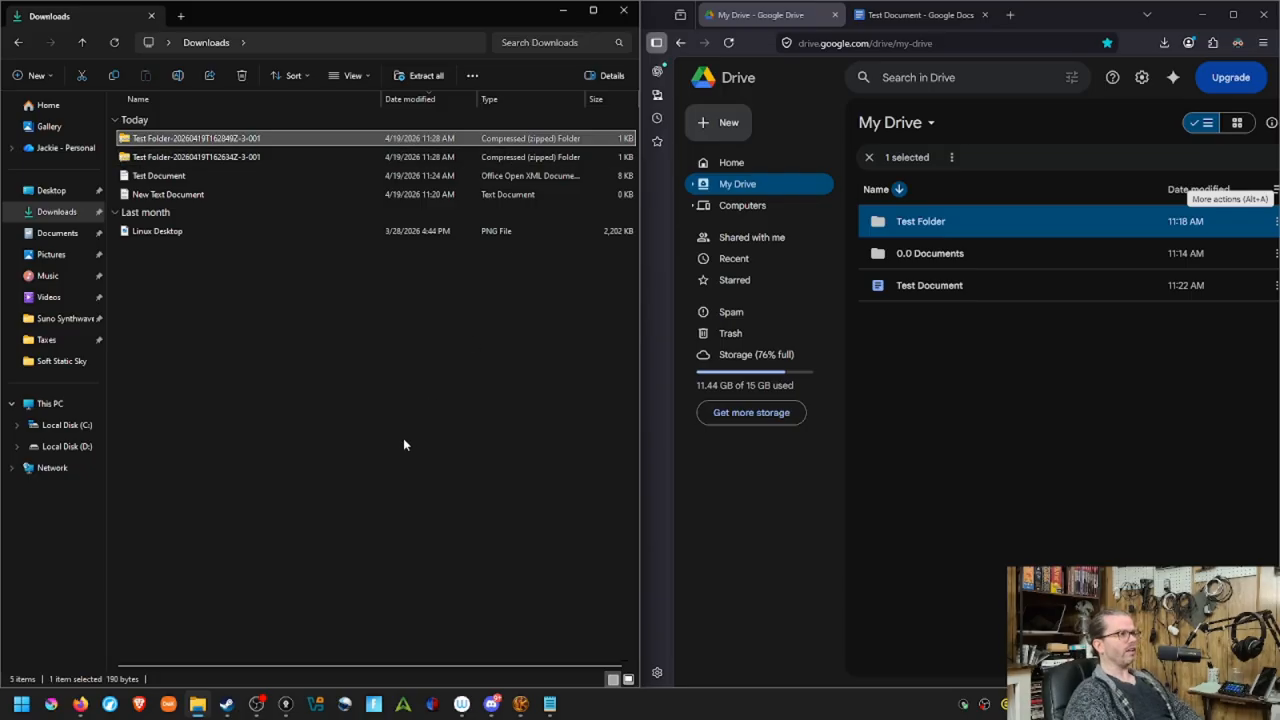
Maximize the browser window and create a blank Google Sheets spreadsheet from My Drive, dismissing the pre-built tables suggestions.
click(987, 438)
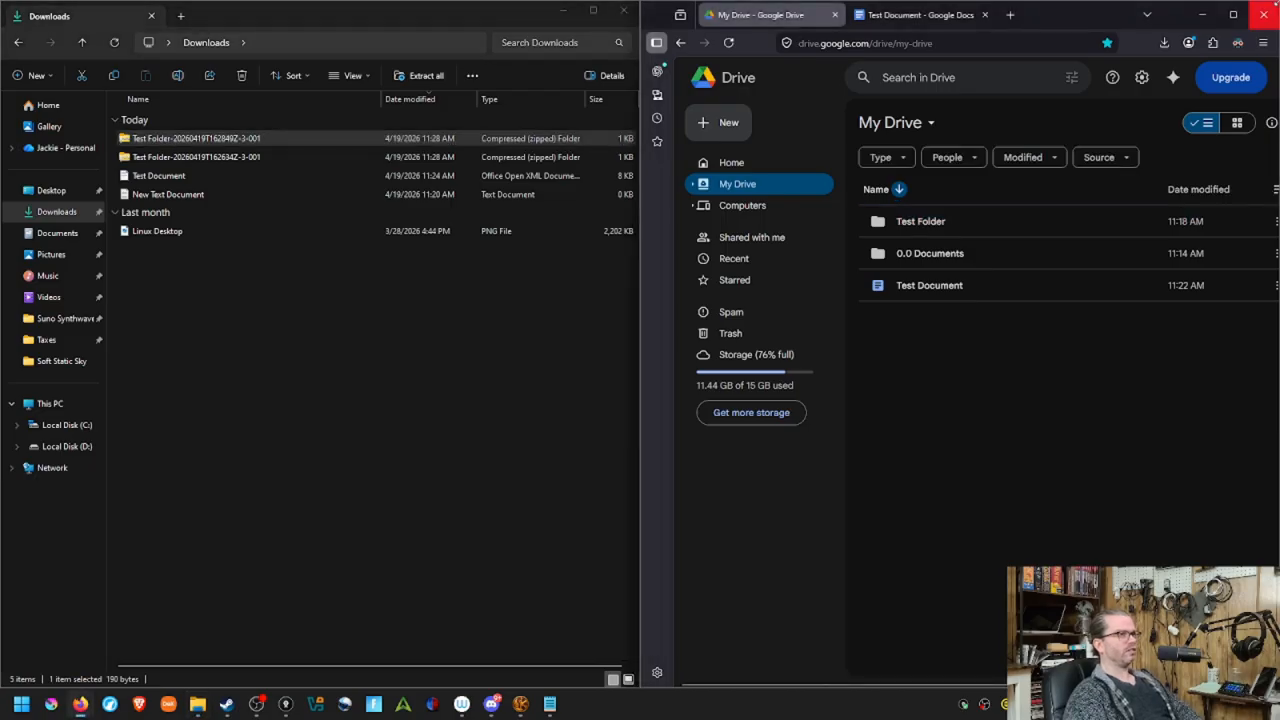
click(1233, 14)
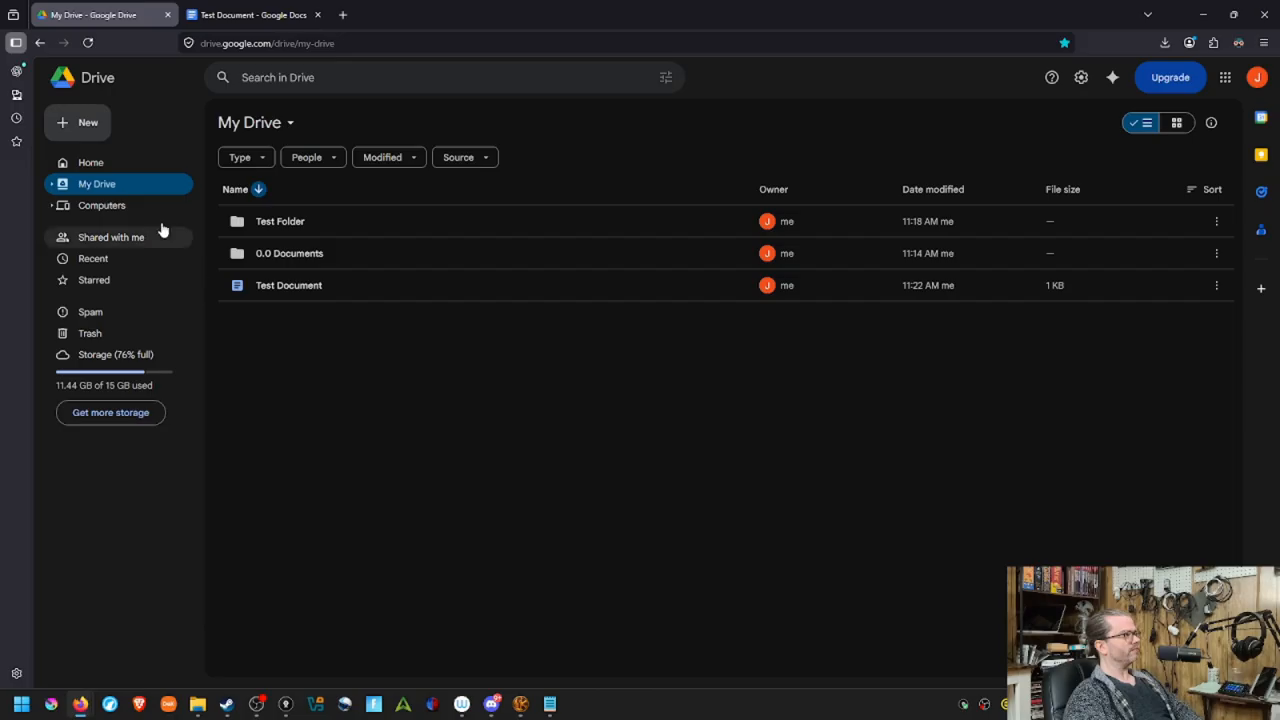
click(88, 126)
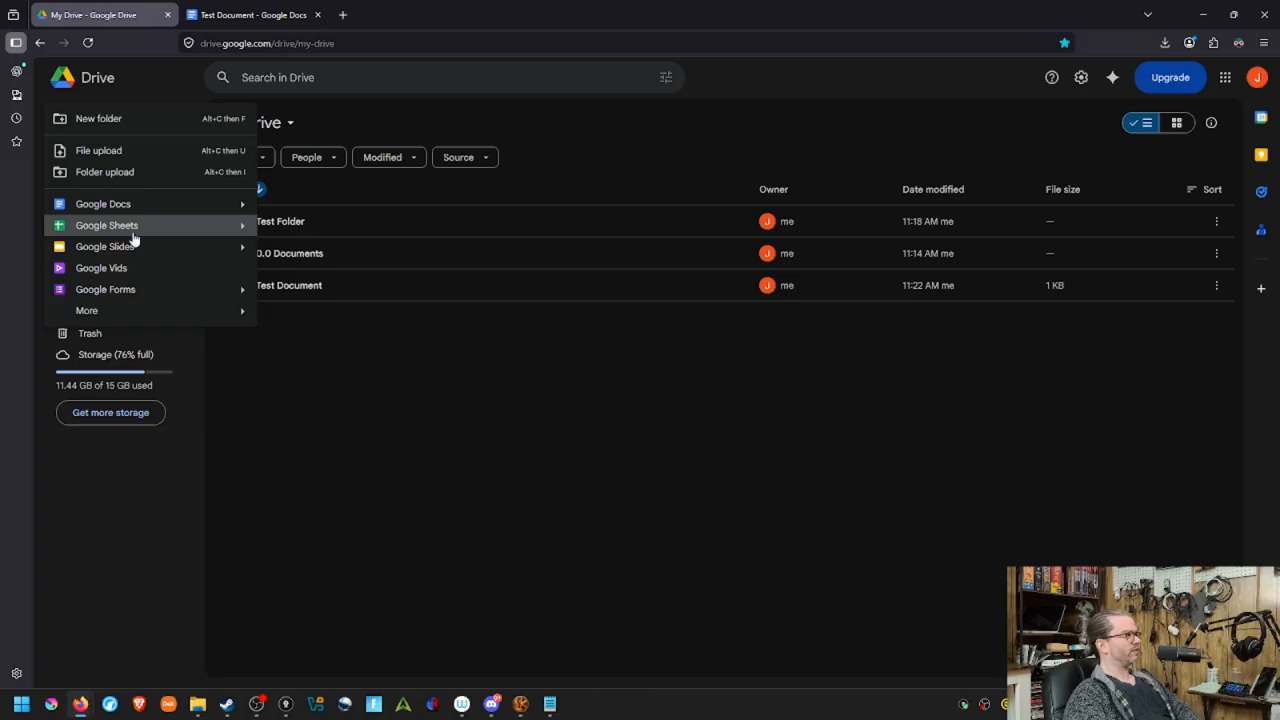
click(366, 371)
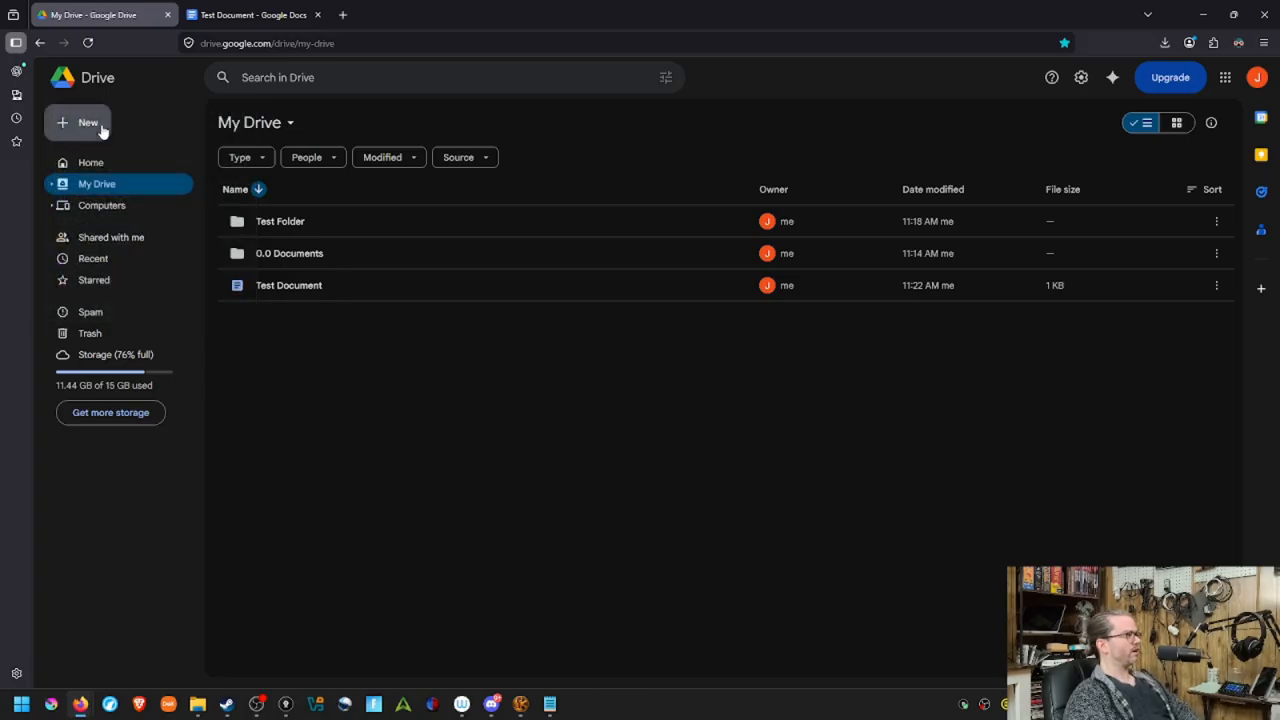
click(96, 127)
click(113, 225)
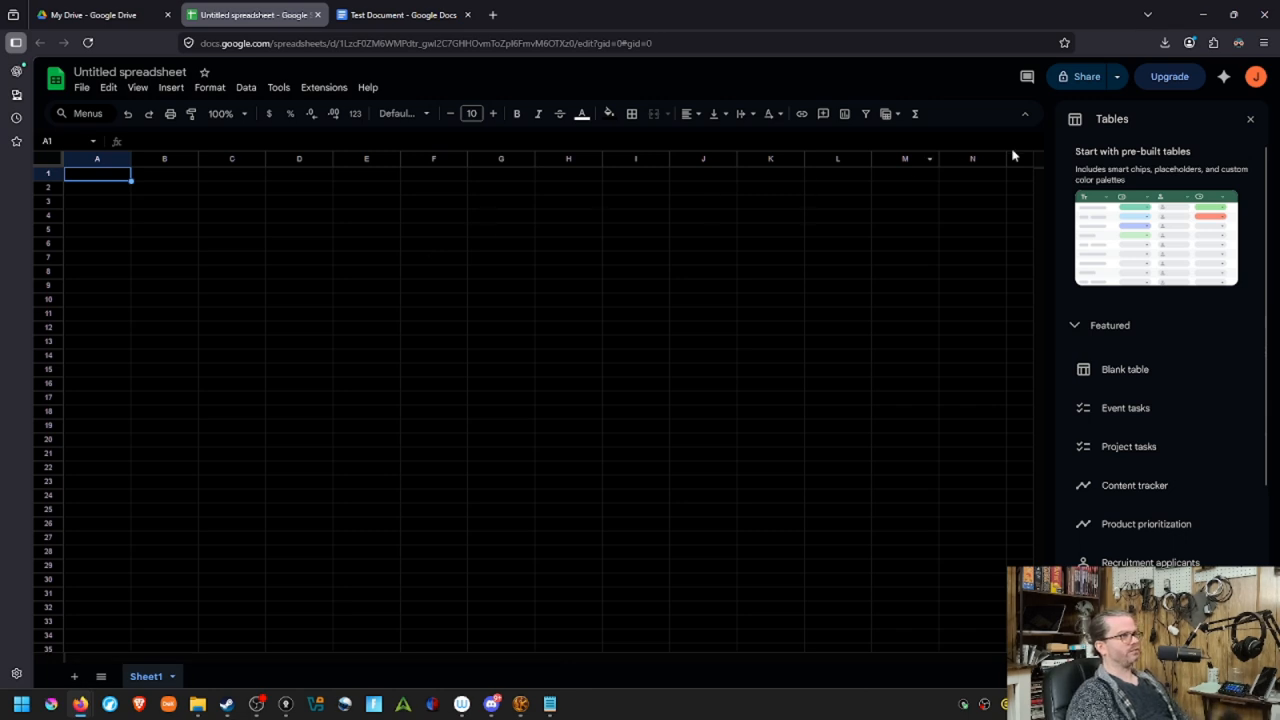
click(1253, 120)
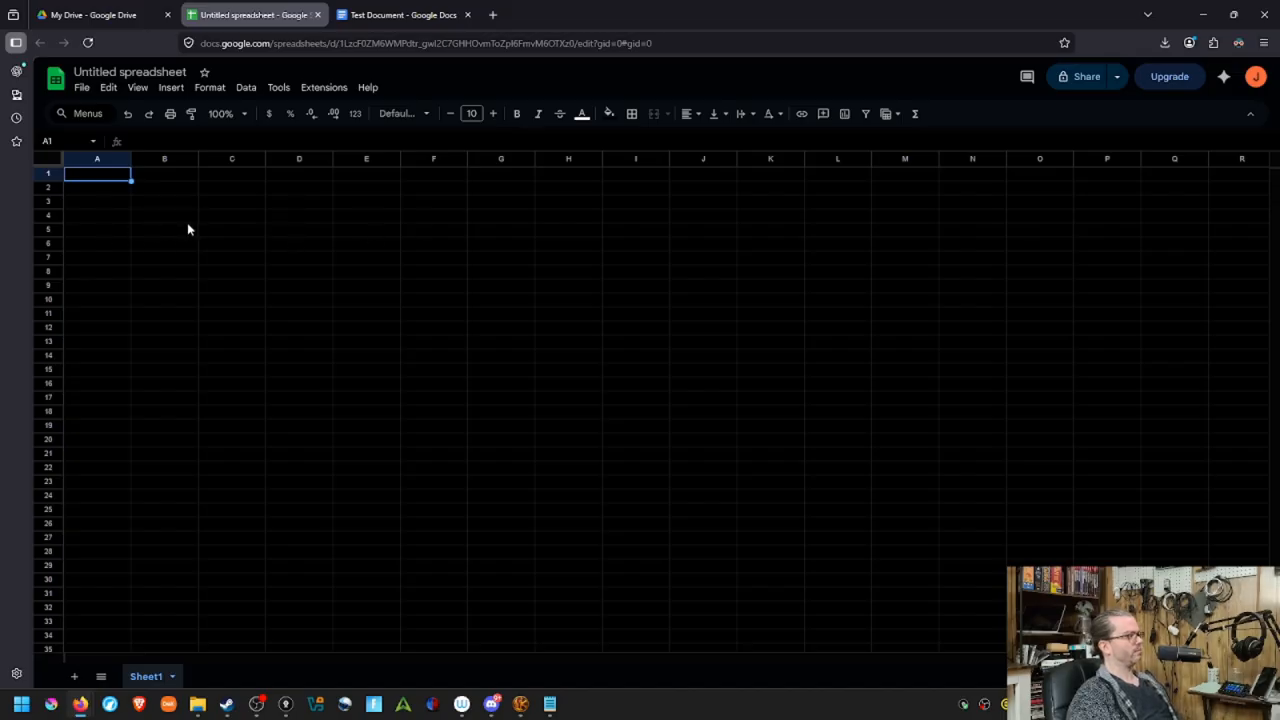
Rename the untitled spreadsheet to Test Spreadsheet and return to My Drive.
click(127, 78)
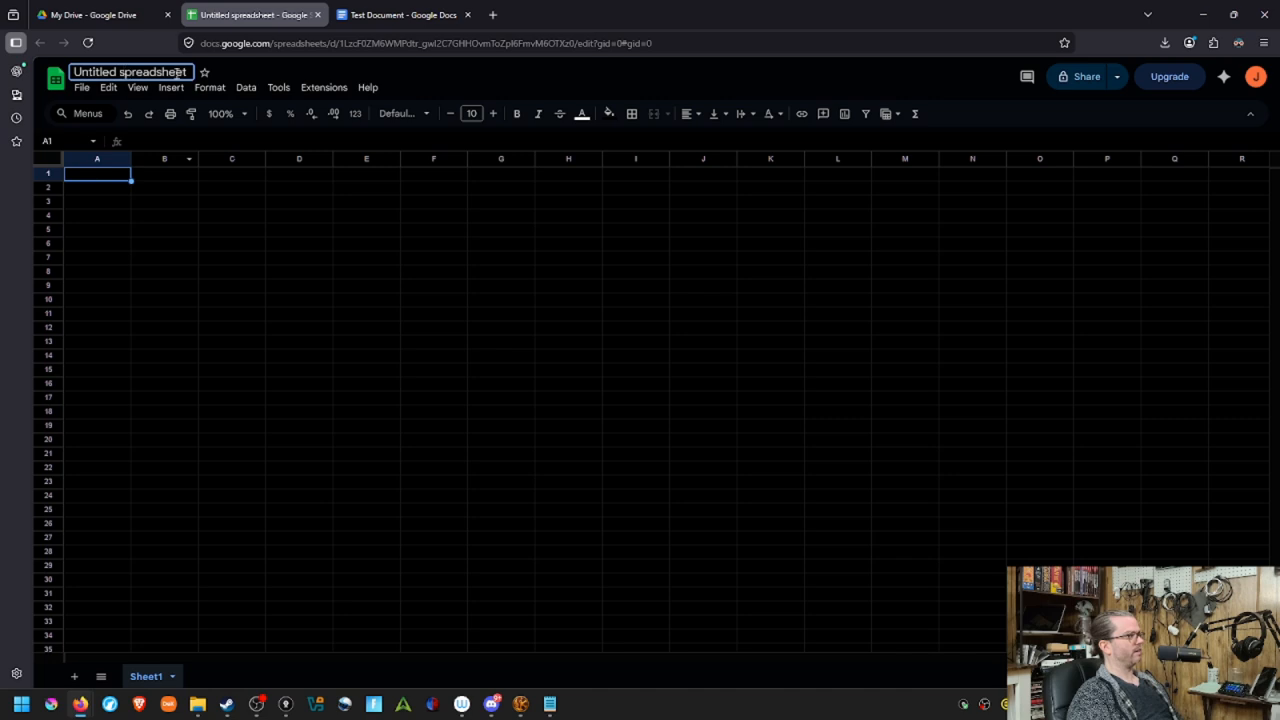
drag(188, 72, 36, 62)
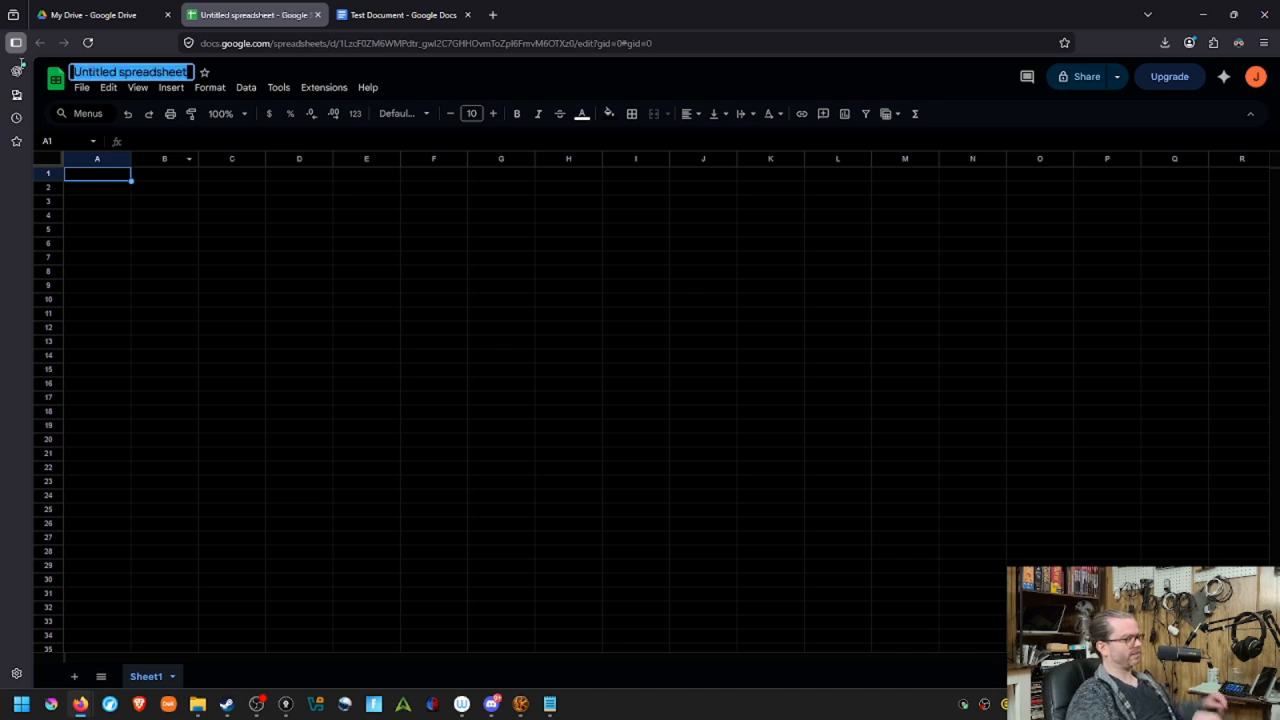
text(Test )
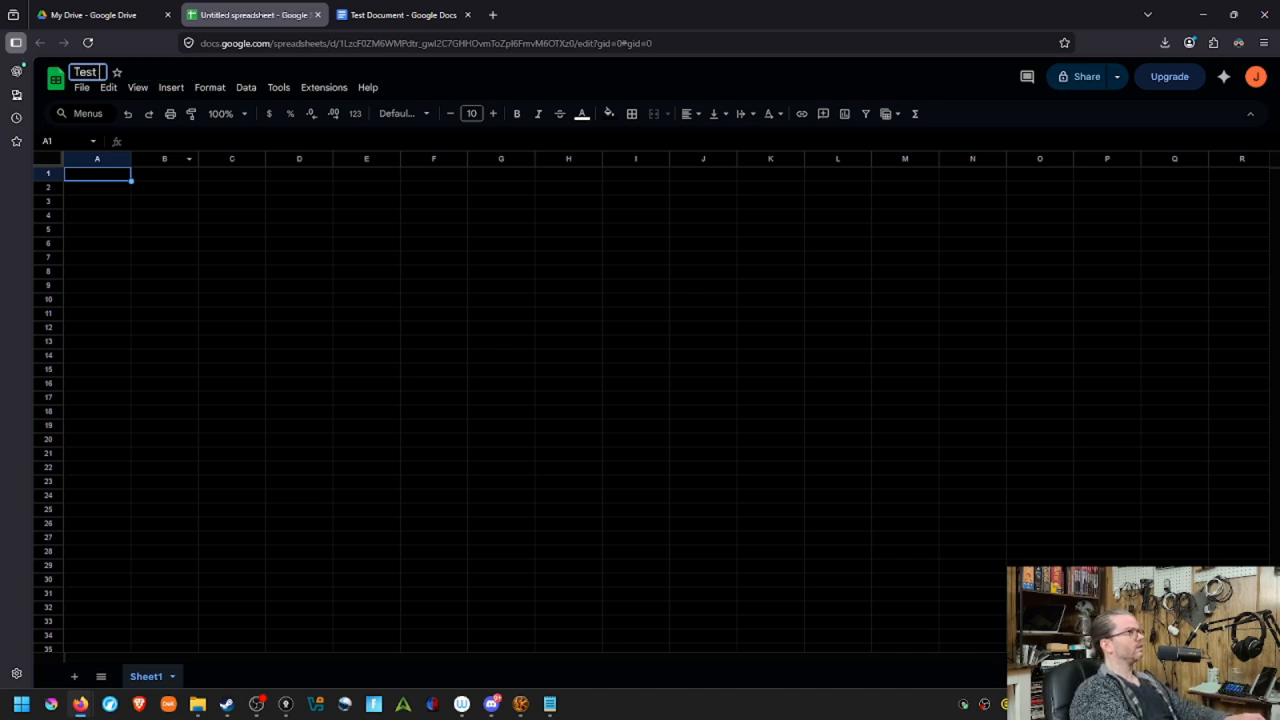
text(Spreadsheet)
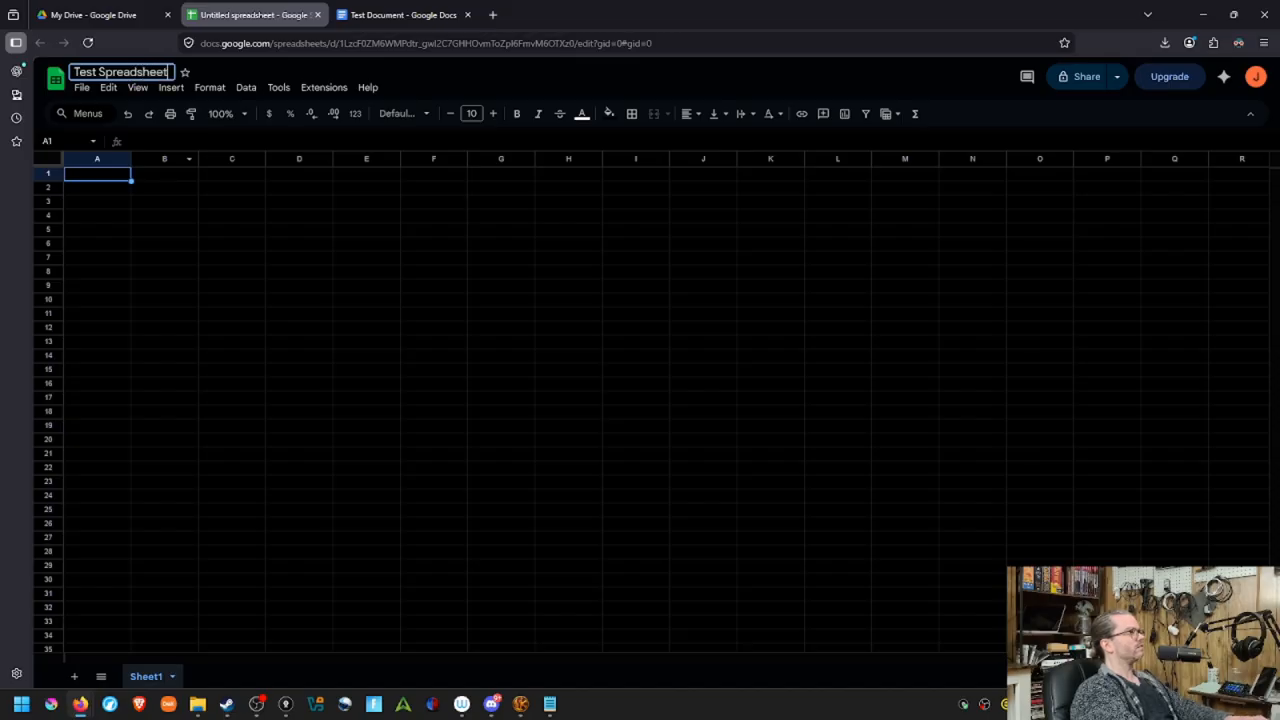
key(Return)
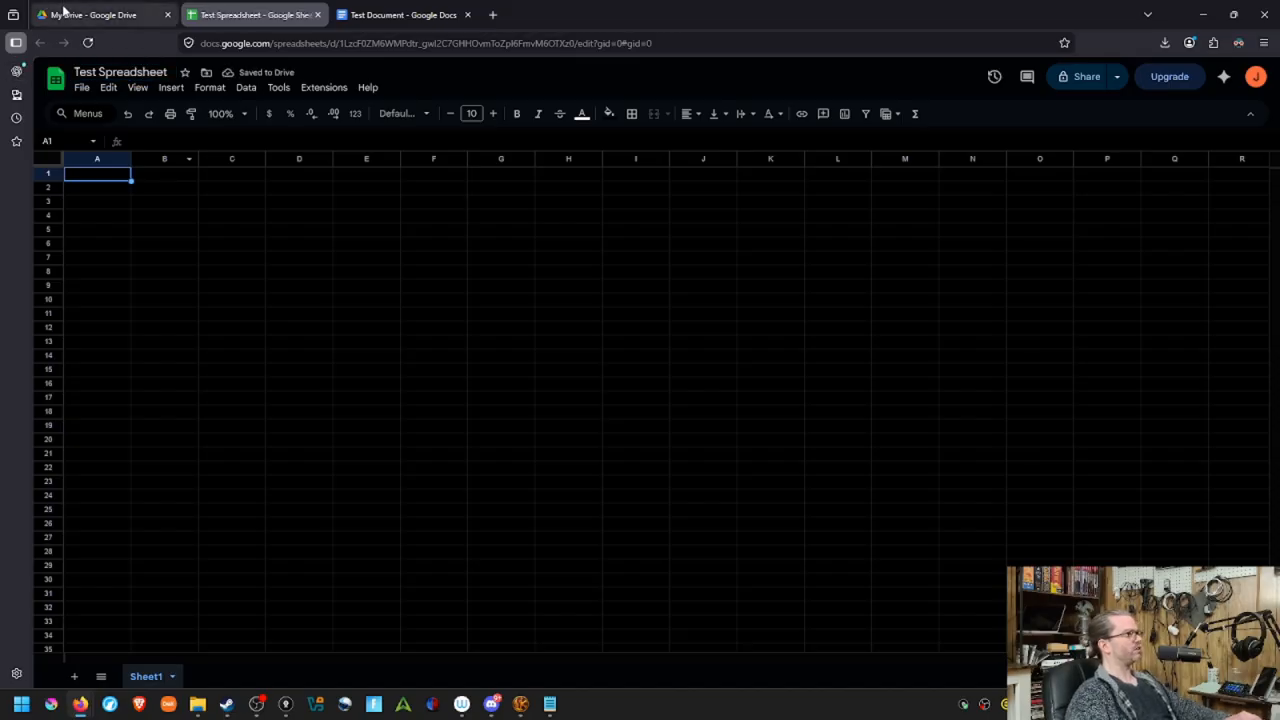
click(73, 18)
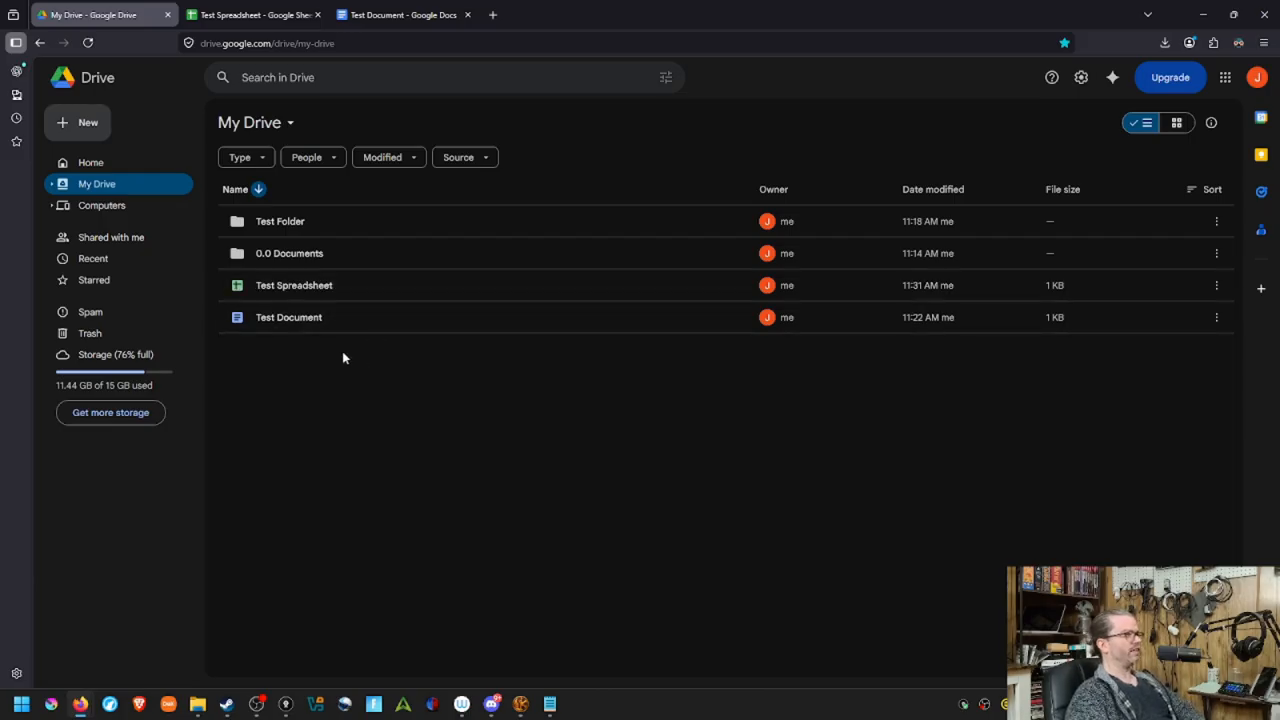
Move Test Spreadsheet and Test Document from My Drive into Test Folder, and open that folder.
mouse_move(248, 287)
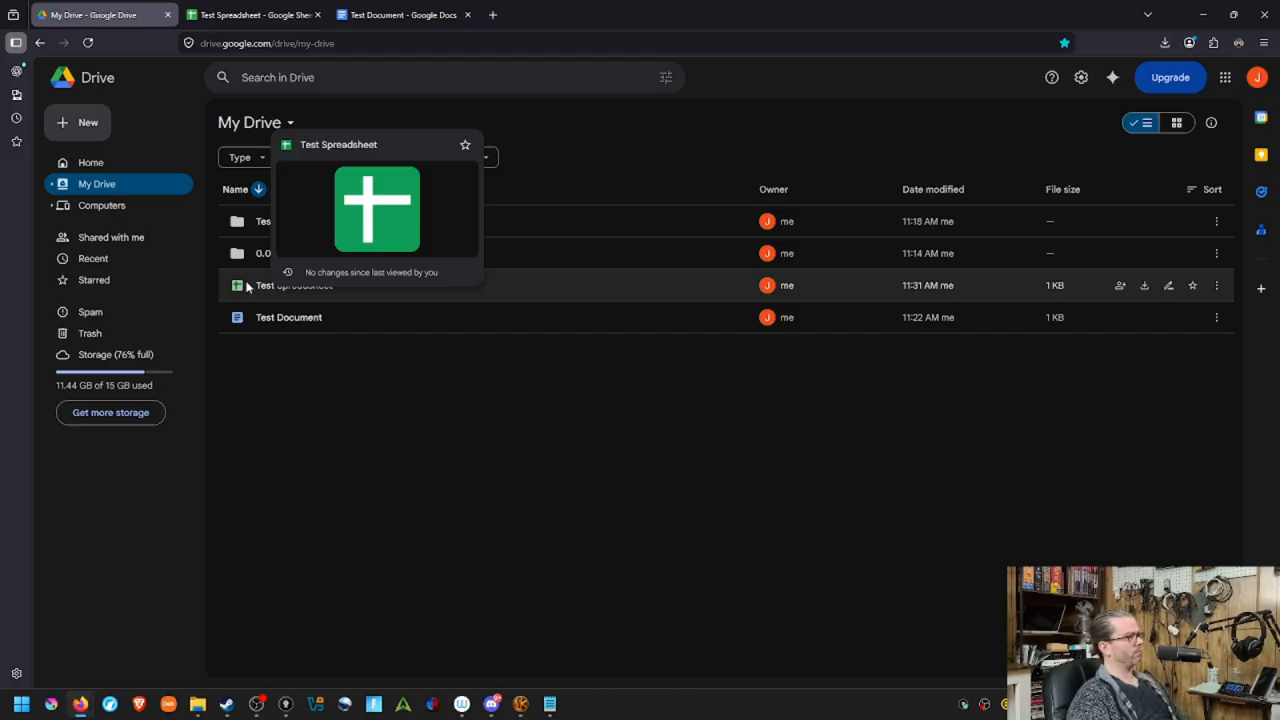
drag(248, 287, 233, 221)
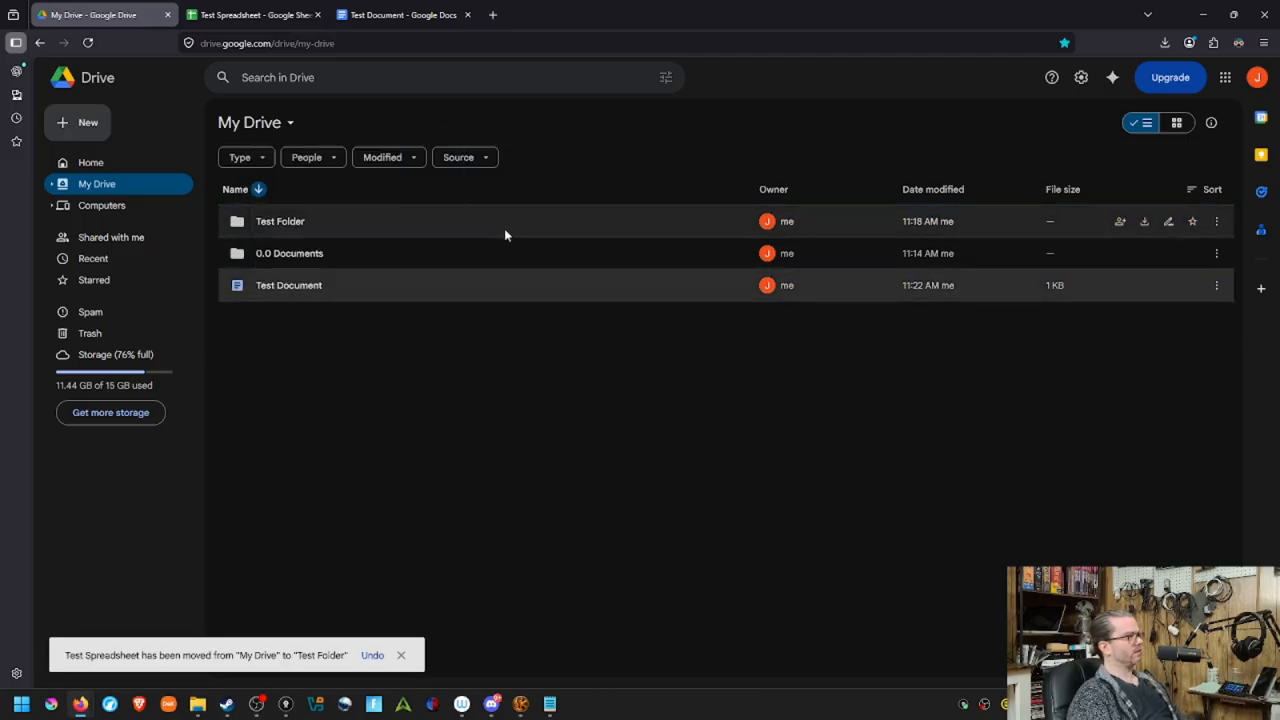
mouse_move(228, 287)
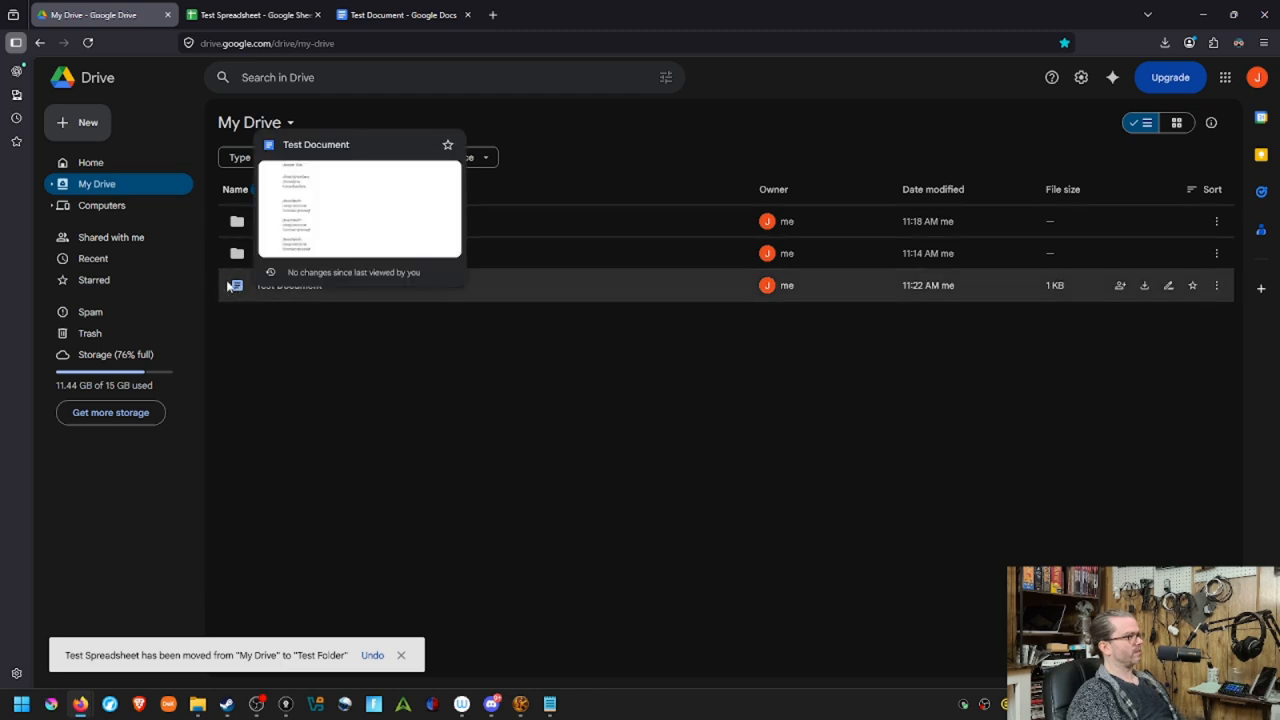
click(242, 294)
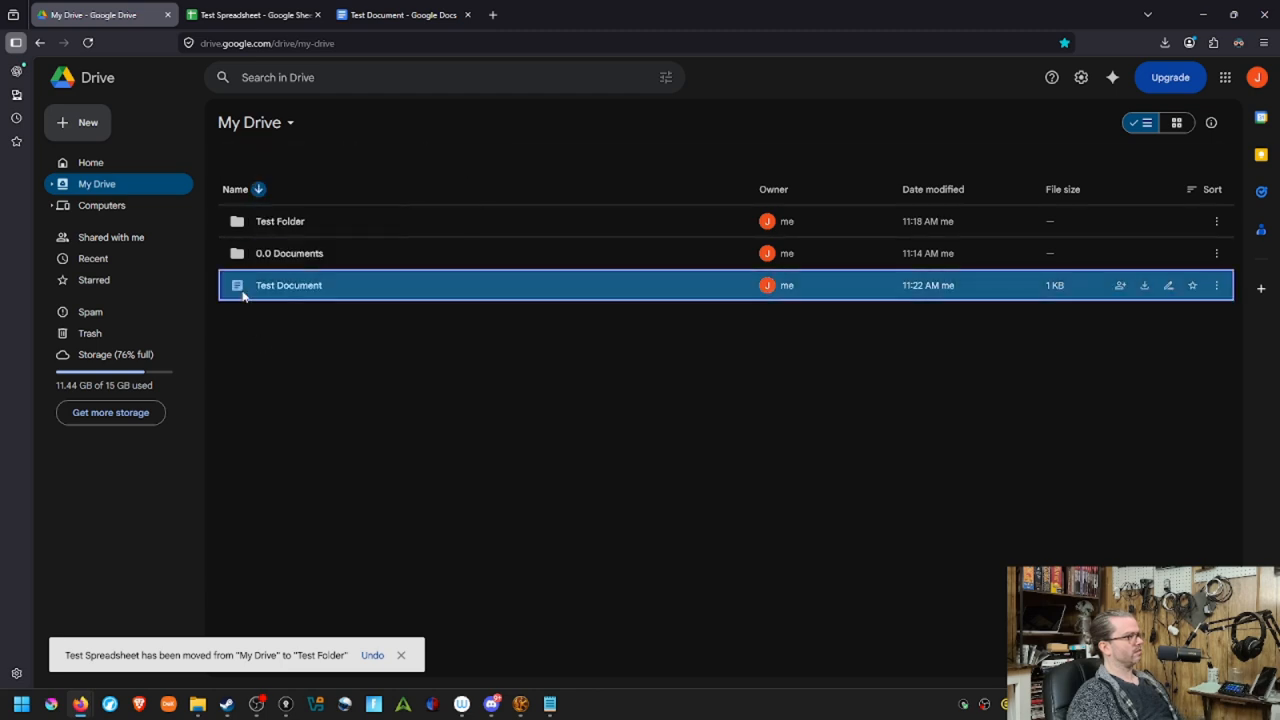
drag(242, 295, 248, 226)
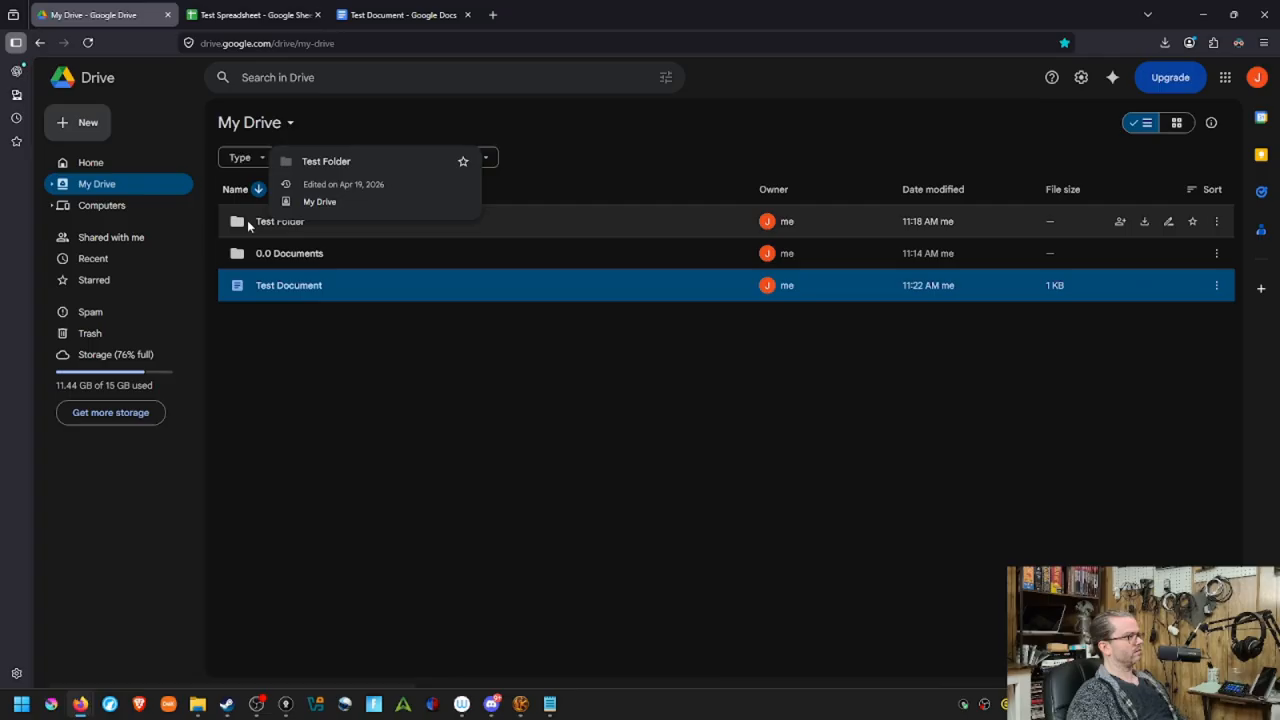
double_click(248, 224)
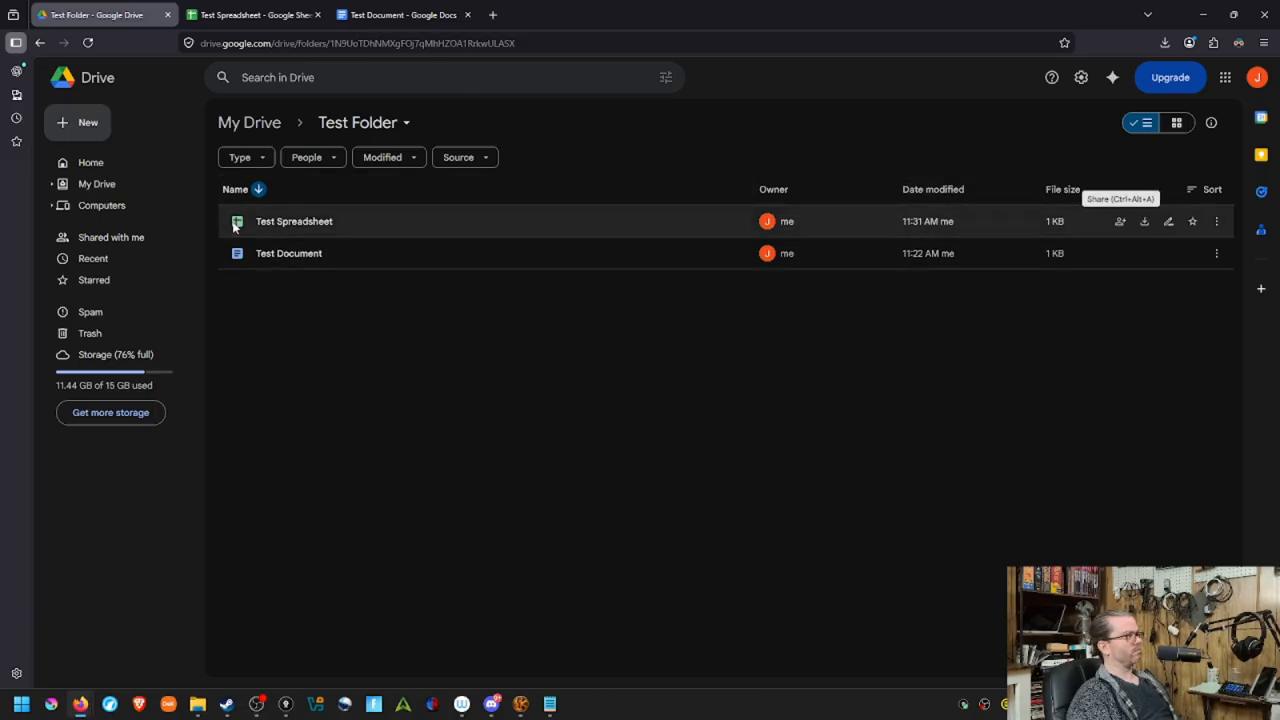
Move Test Spreadsheet and Test Document out of Test Folder back to My Drive, and open My Drive.
drag(235, 226, 240, 127)
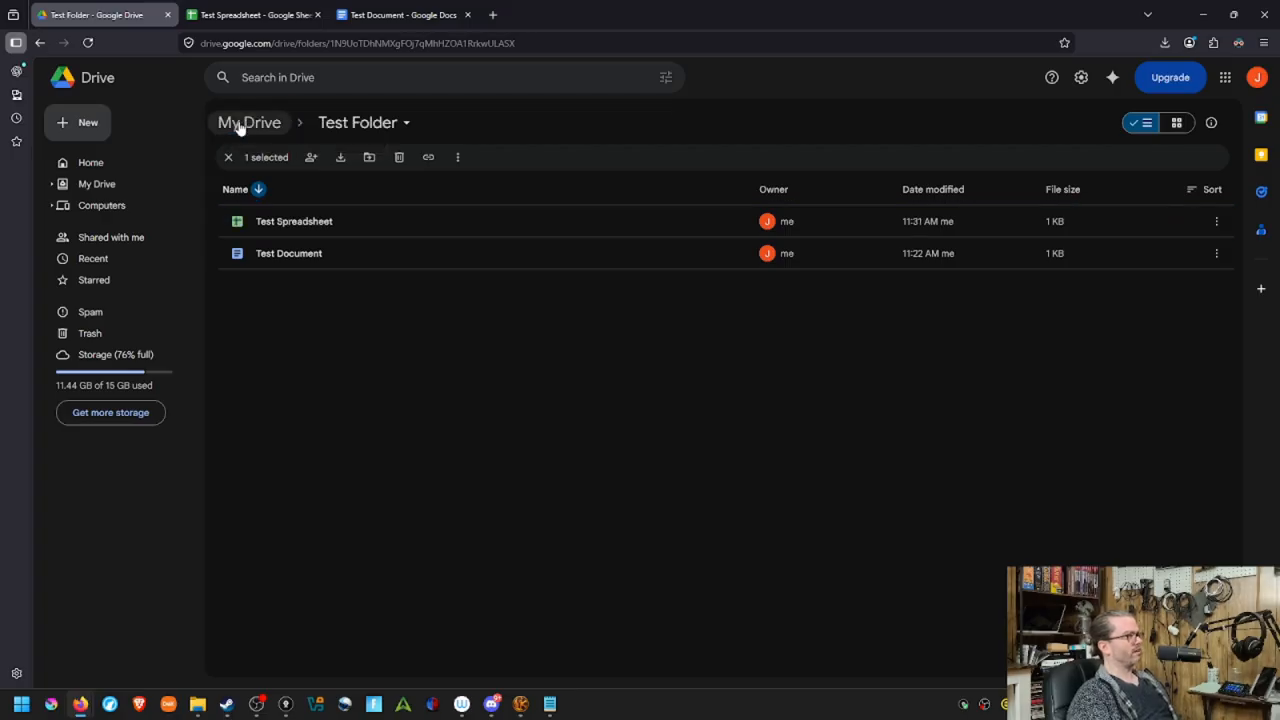
click(1218, 229)
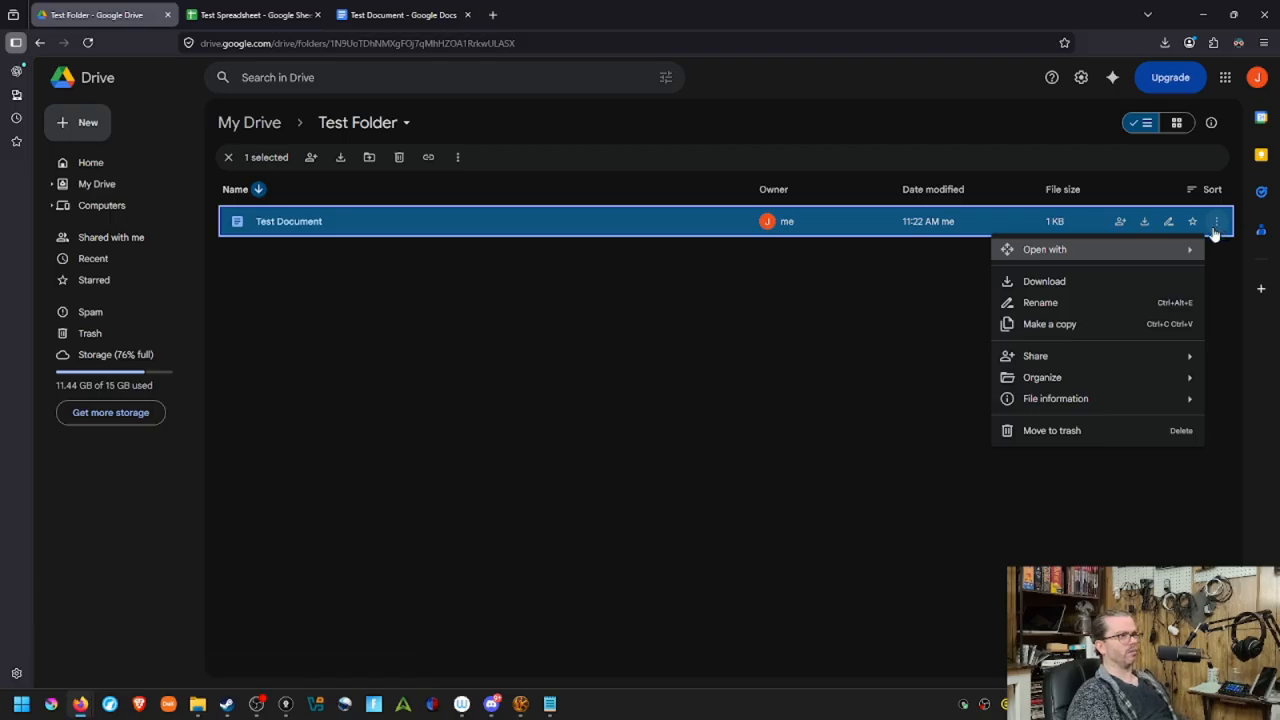
mouse_move(1066, 386)
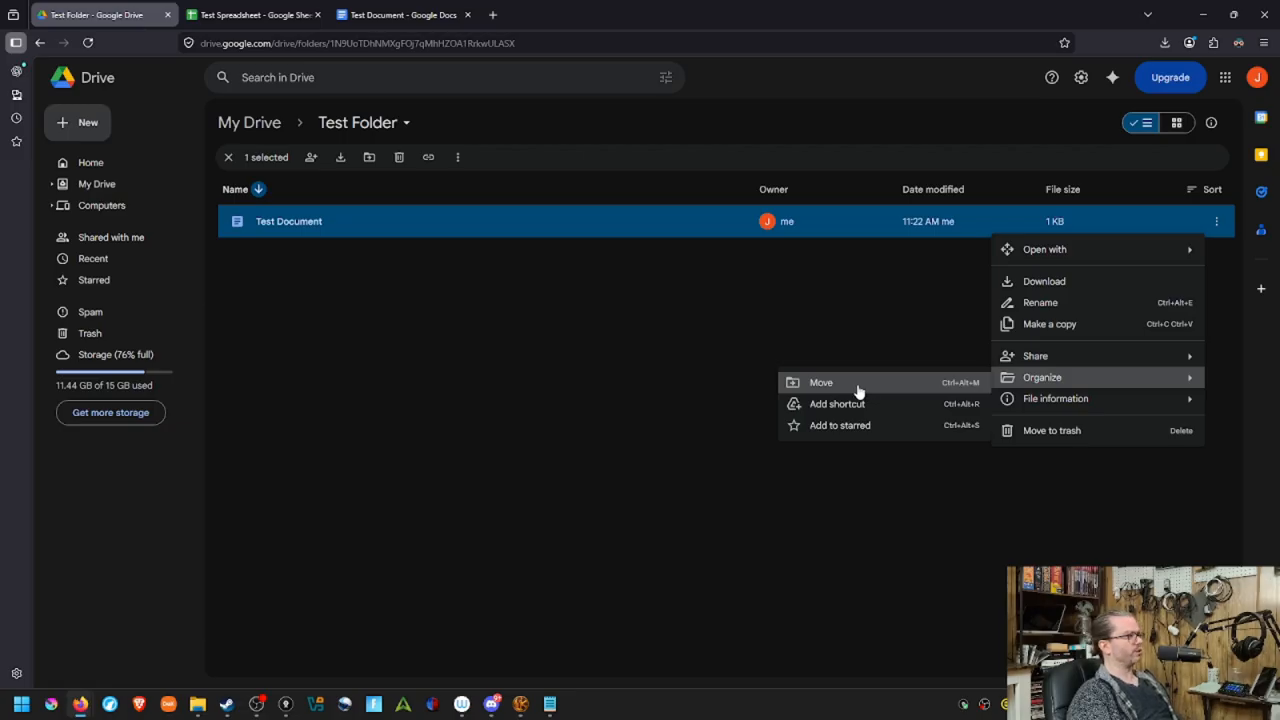
click(675, 355)
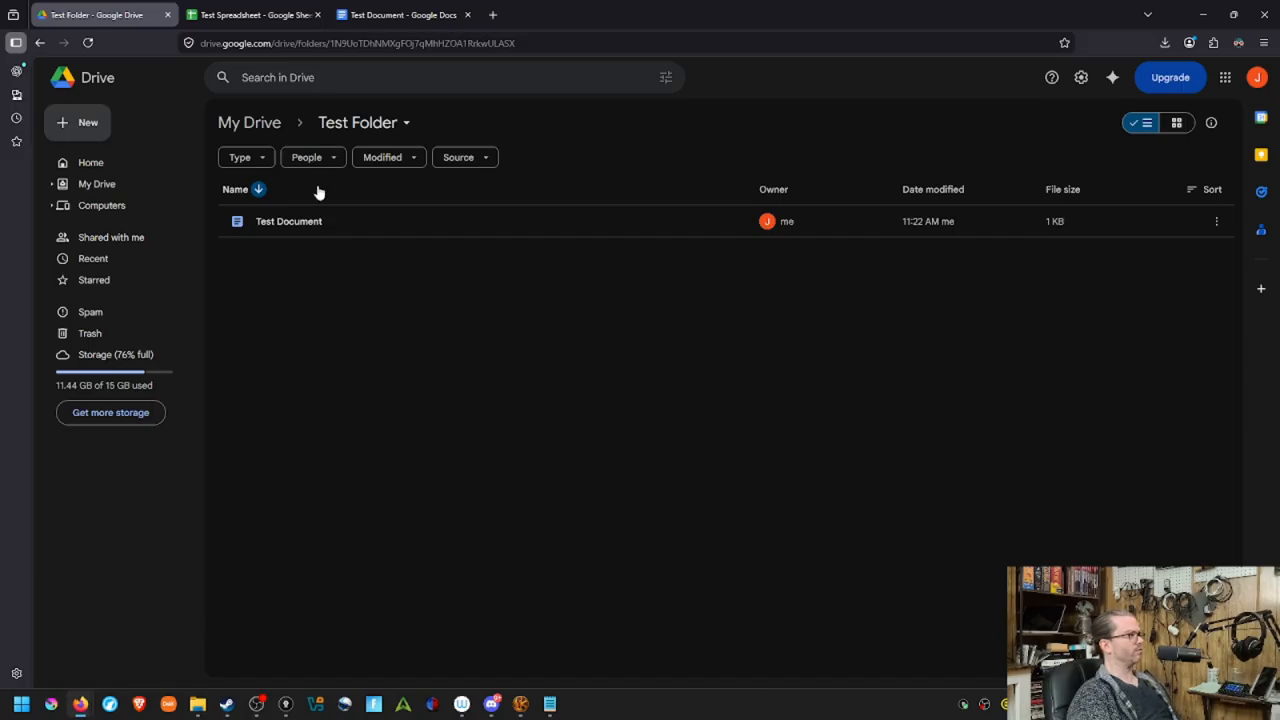
drag(242, 219, 225, 124)
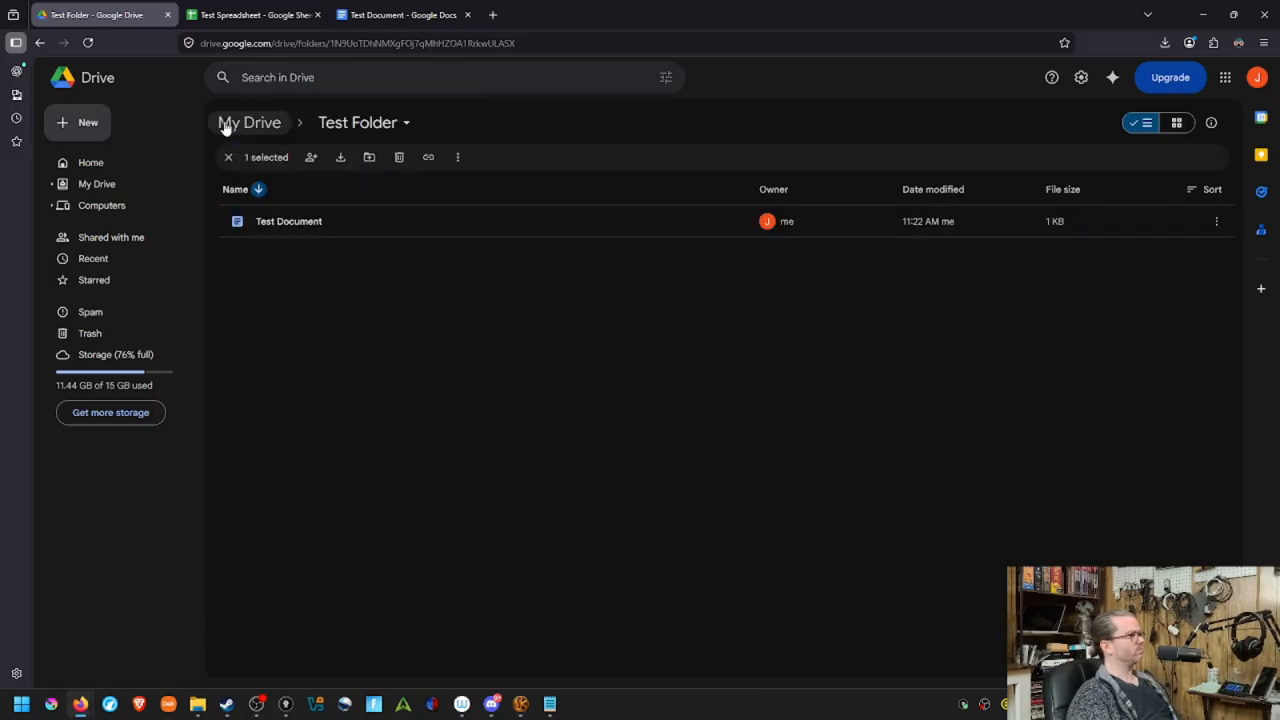
click(225, 124)
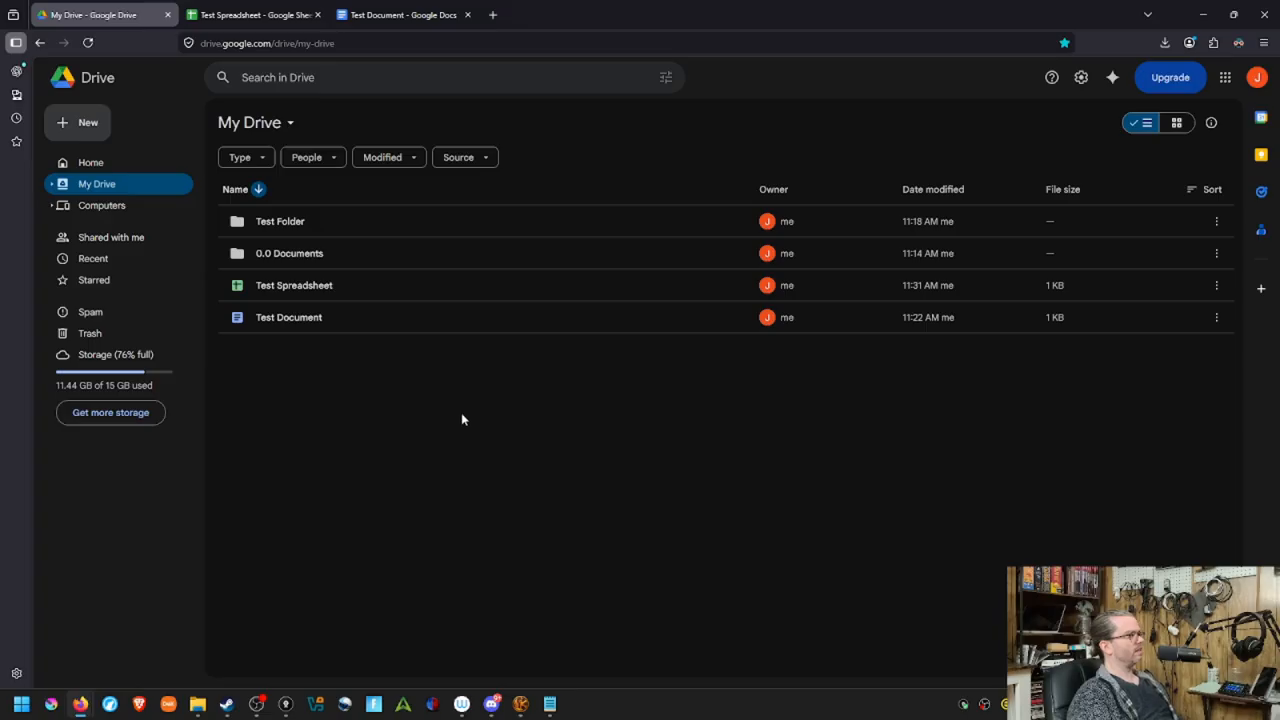